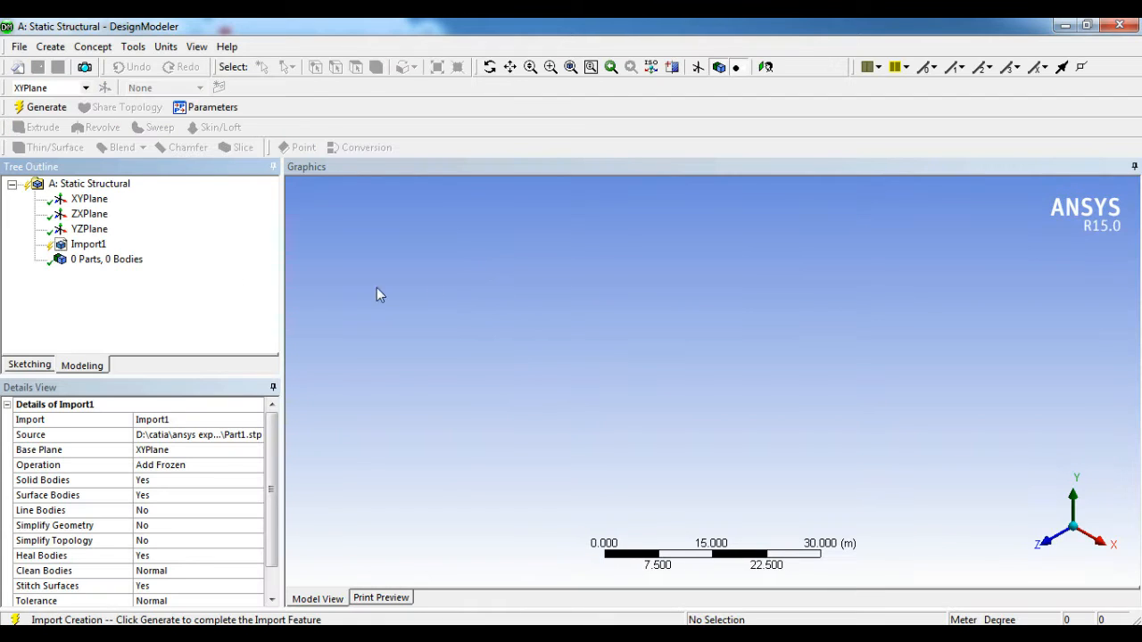
- Generate the Import1 feature to bring the Part1.stp I-beam geometry into the model
right_click(78, 249)
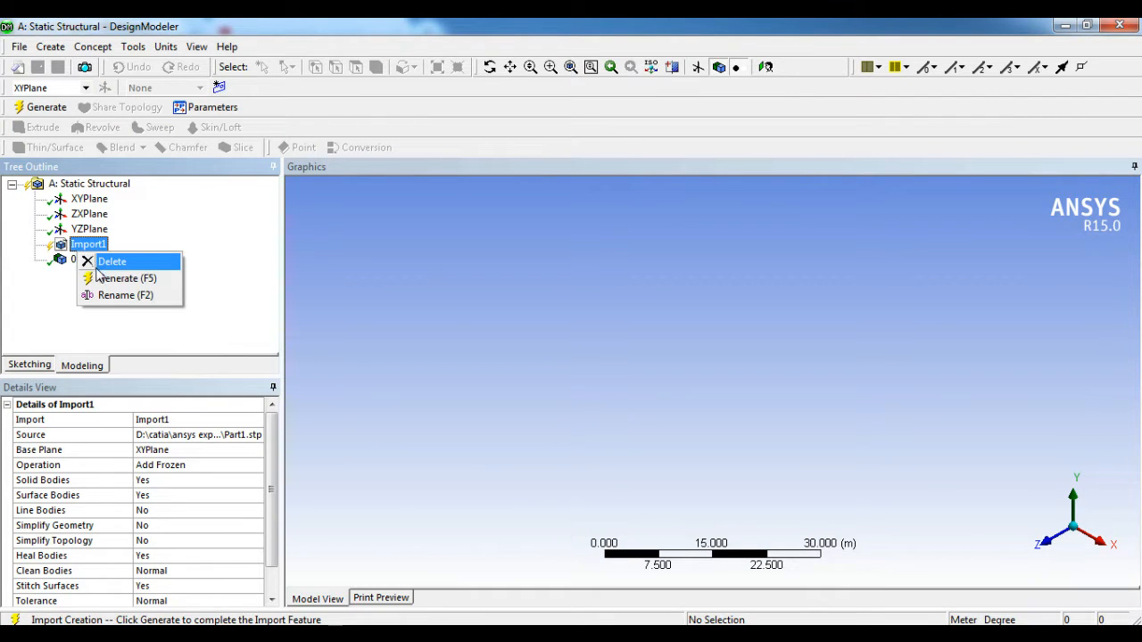
click(121, 278)
middle_drag(575, 390, 746, 273)
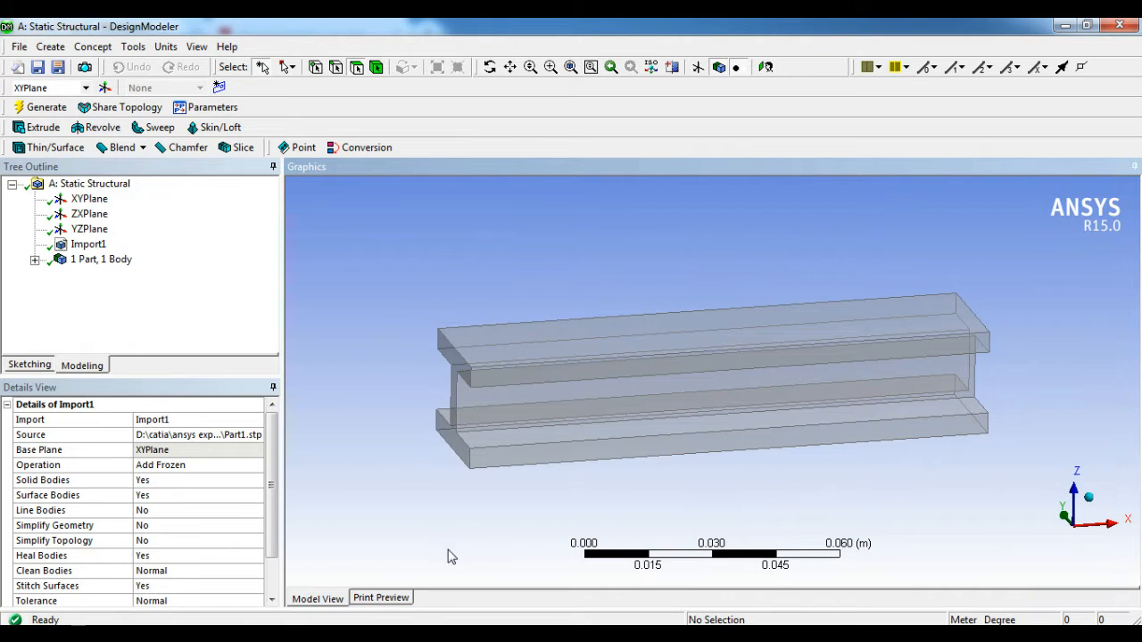
- Switch to the project window and open the Static Structural system's model in Mechanical
key(alt+Tab)
double_click(302, 230)
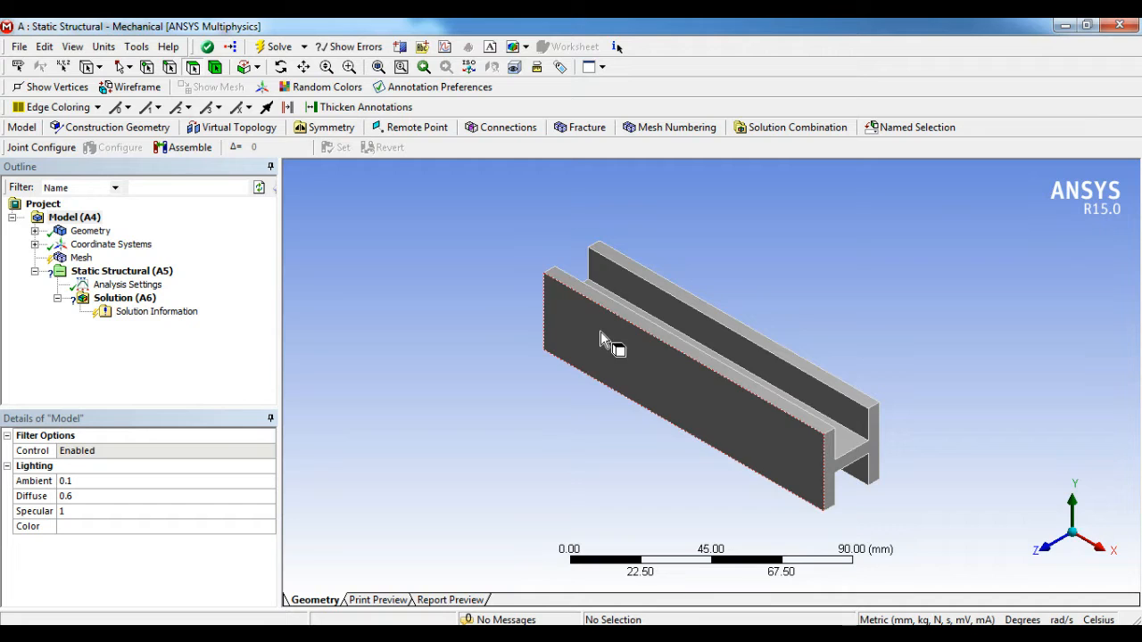
middle_drag(600, 330, 918, 438)
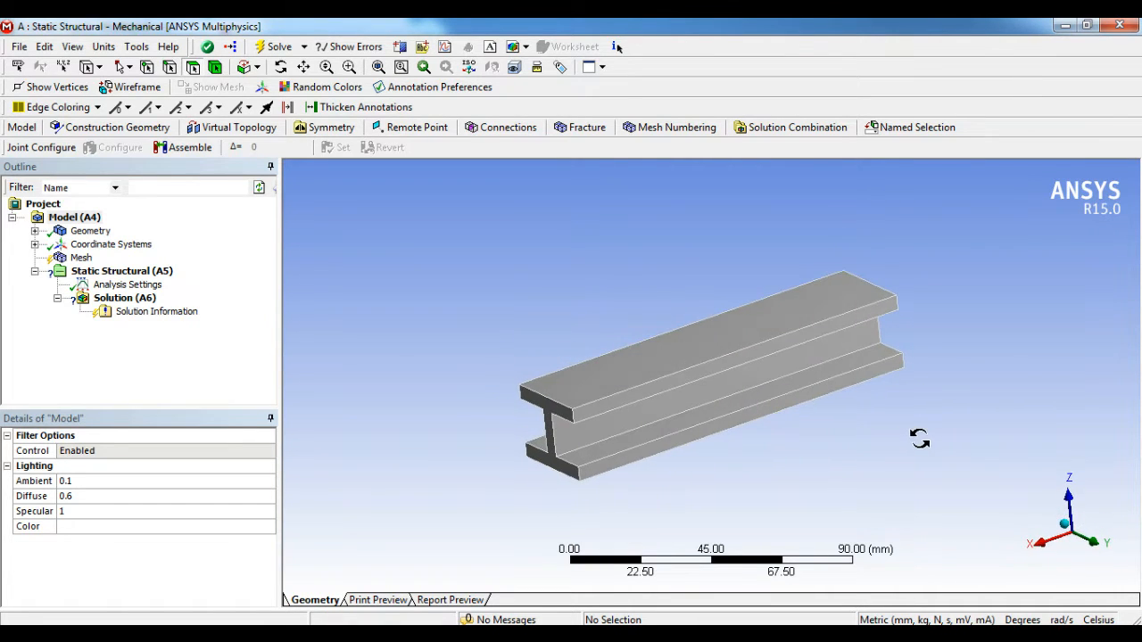
- Generate the mesh for the I-beam with the default mesh settings
click(80, 257)
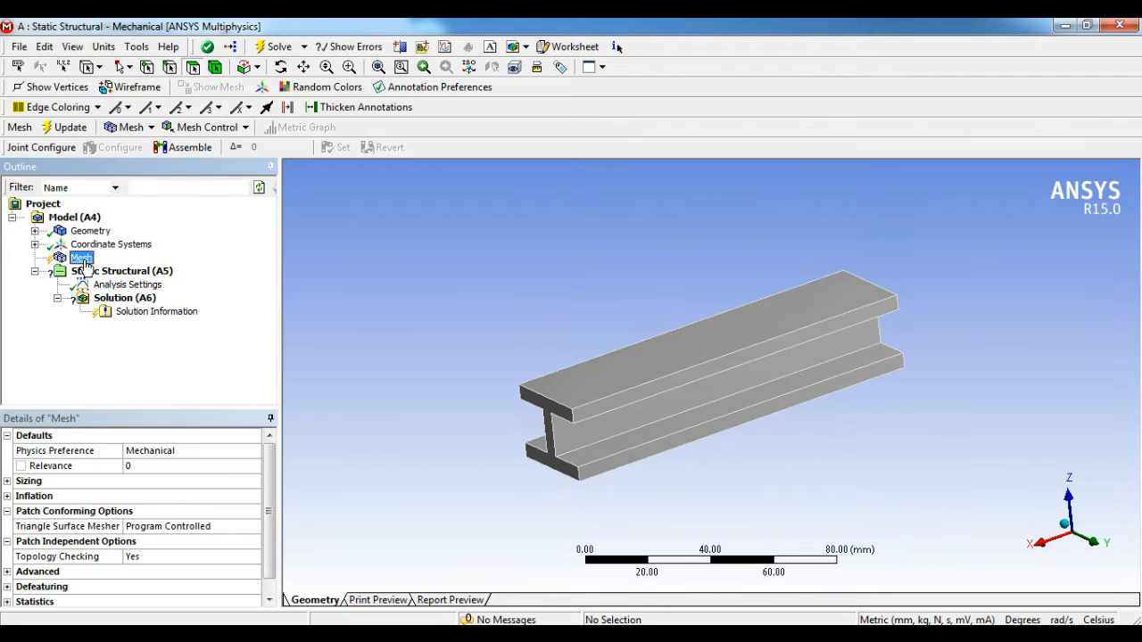
right_click(85, 260)
click(142, 319)
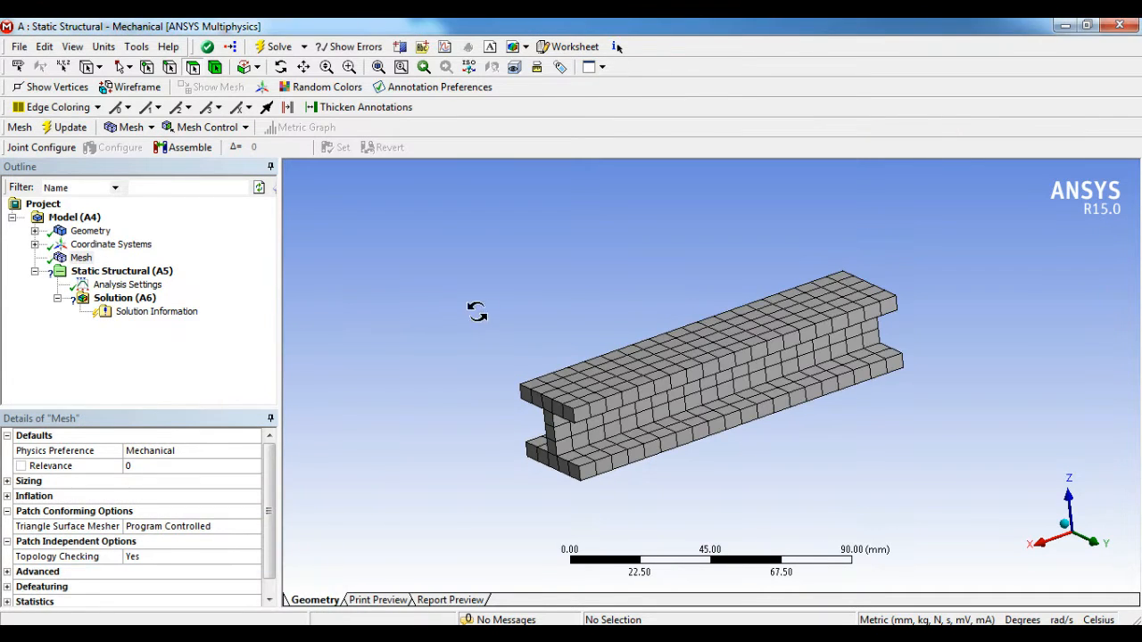
middle_drag(474, 309, 446, 308)
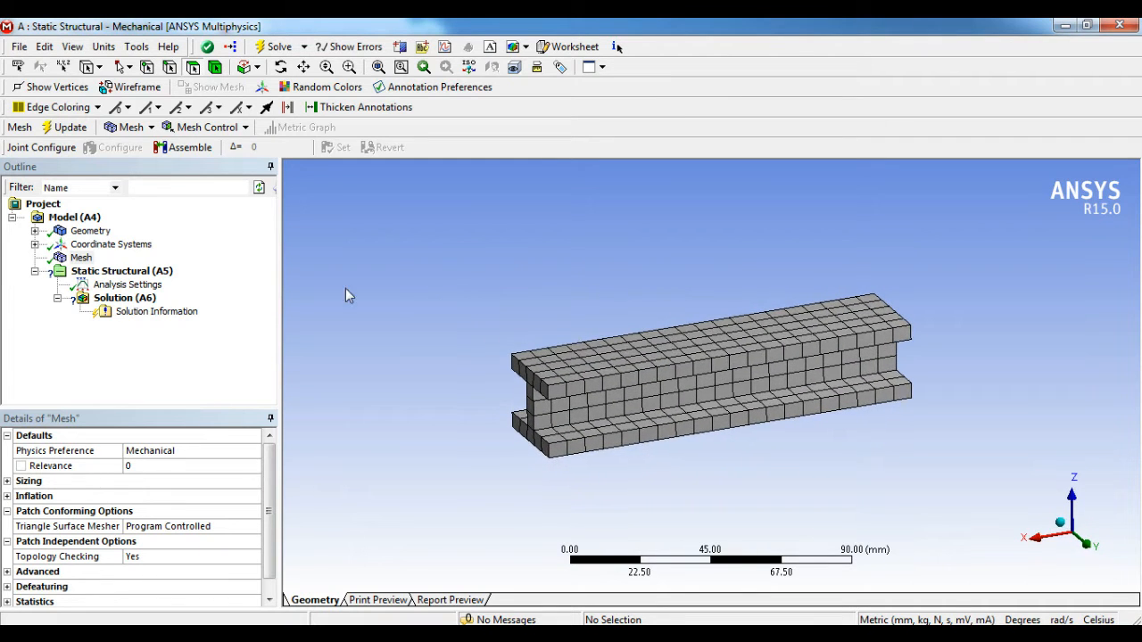
- Add a Fixed Support to the Static Structural analysis, scoped to the I-shaped end face on the beam's positive X end
click(98, 271)
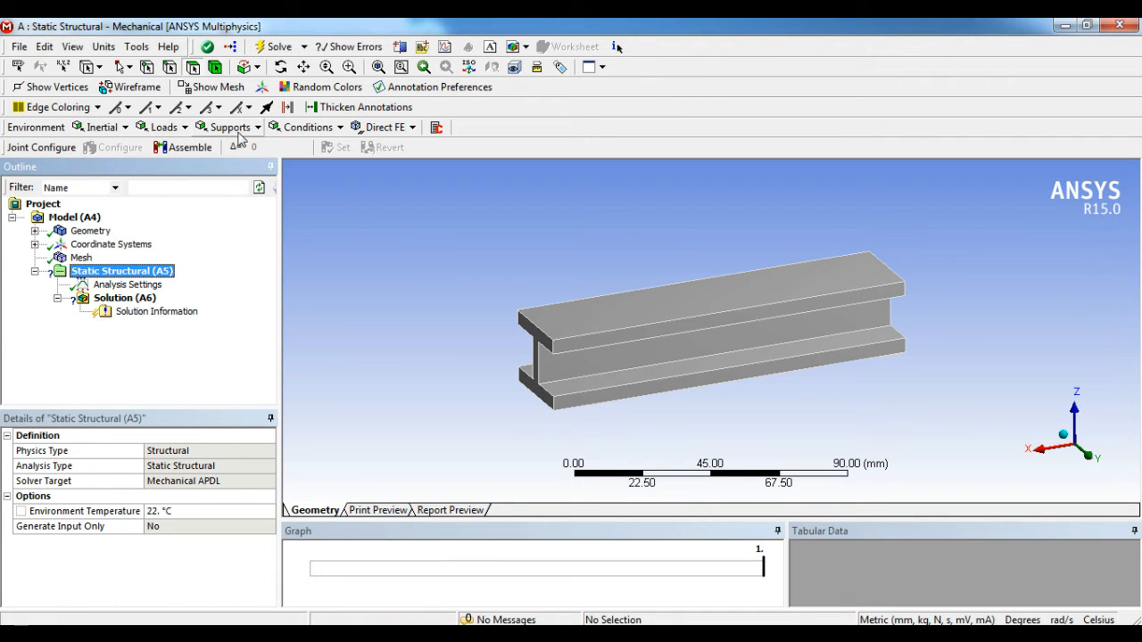
click(234, 126)
click(245, 145)
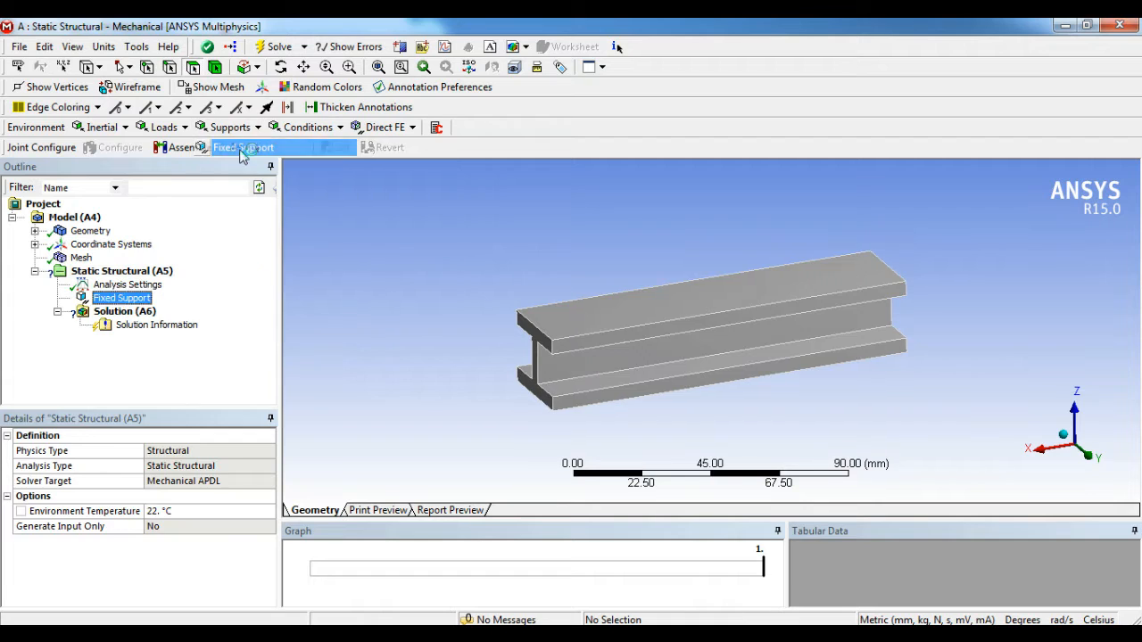
middle_drag(447, 295, 466, 298)
scroll(510, 326, down, 1)
scroll(510, 327, up, 3)
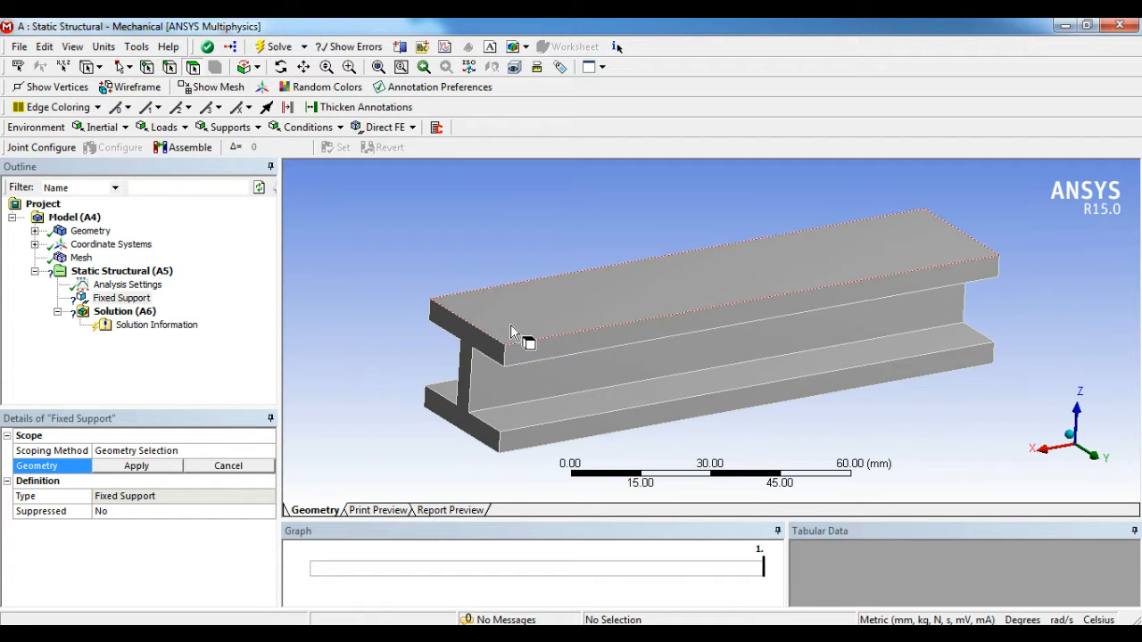
click(477, 338)
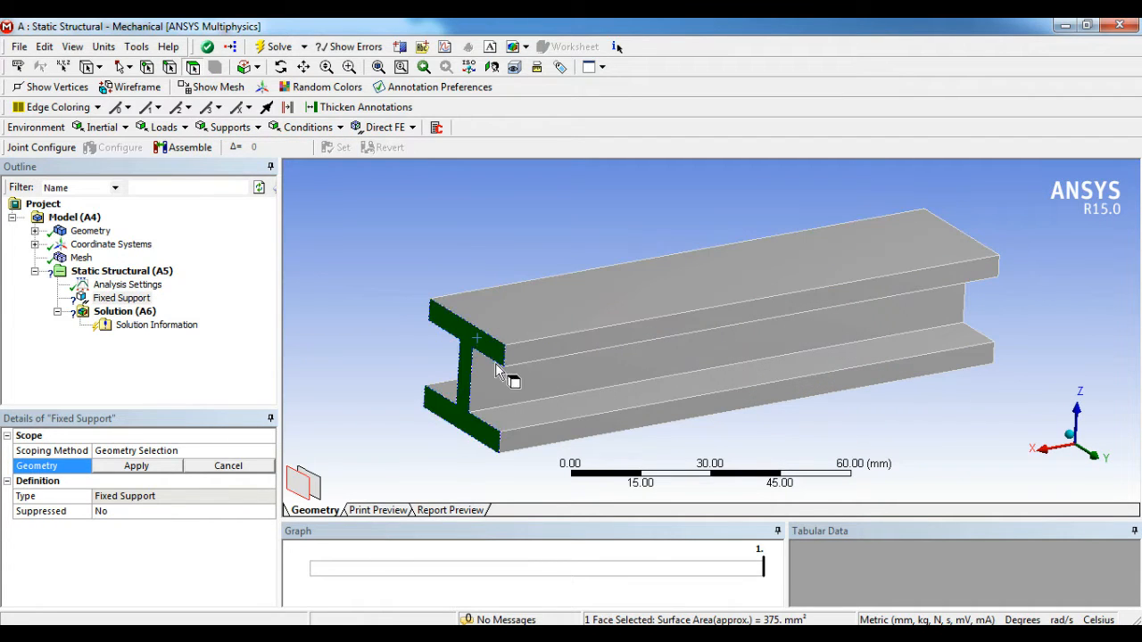
click(116, 464)
middle_drag(599, 256, 562, 250)
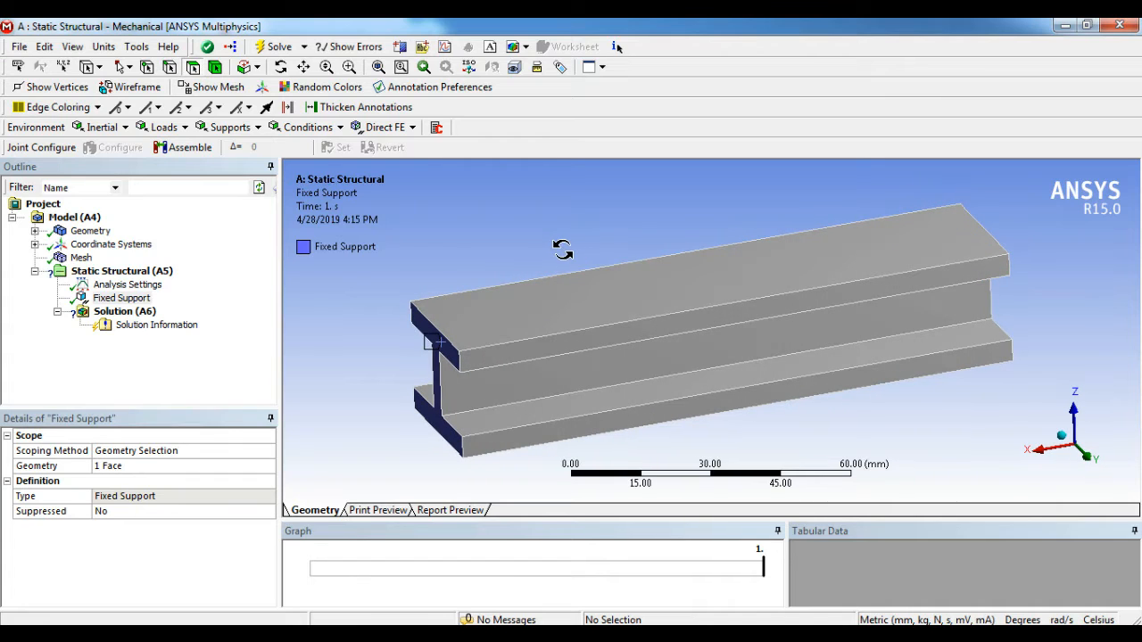
- Add a Remote Force load scoped to the upper face of the beam's top flange
click(160, 128)
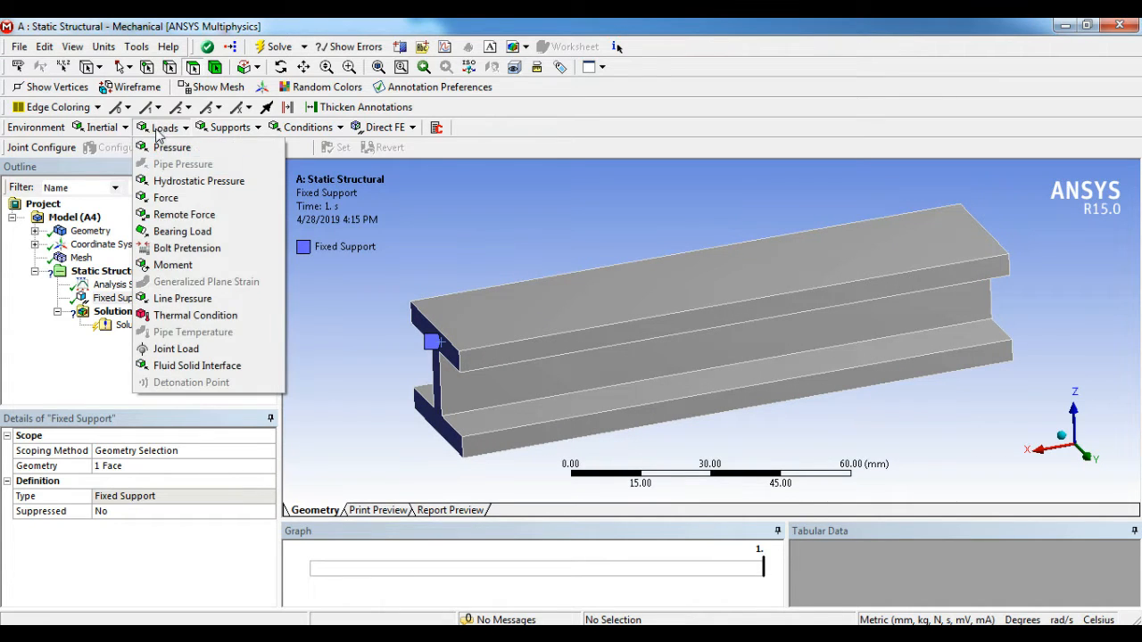
click(183, 215)
middle_drag(594, 364, 623, 369)
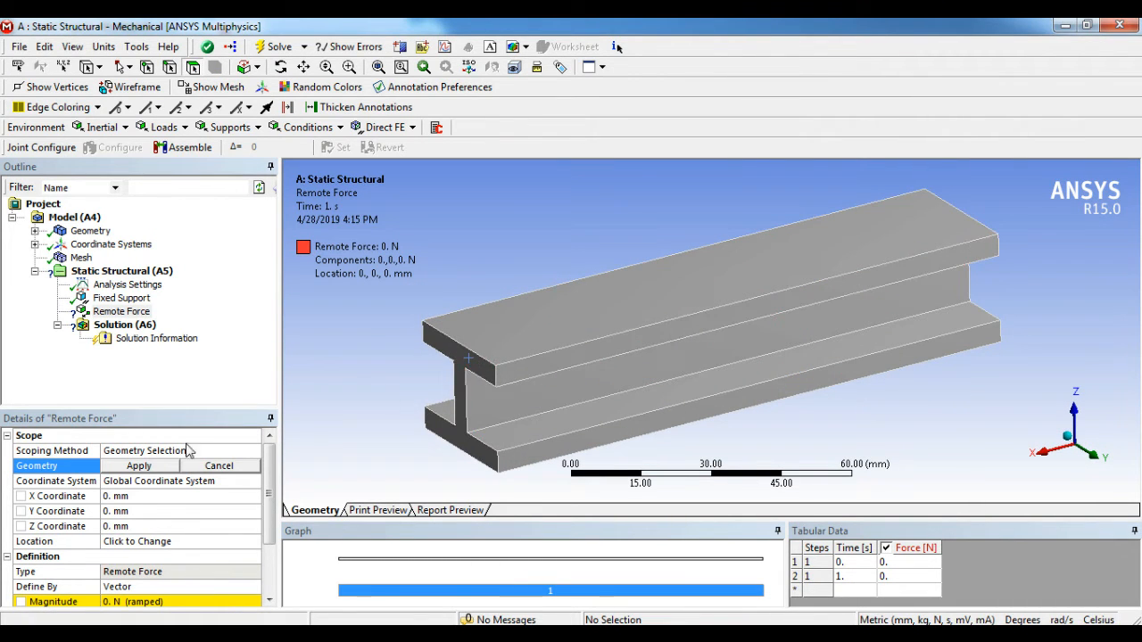
click(537, 315)
click(129, 468)
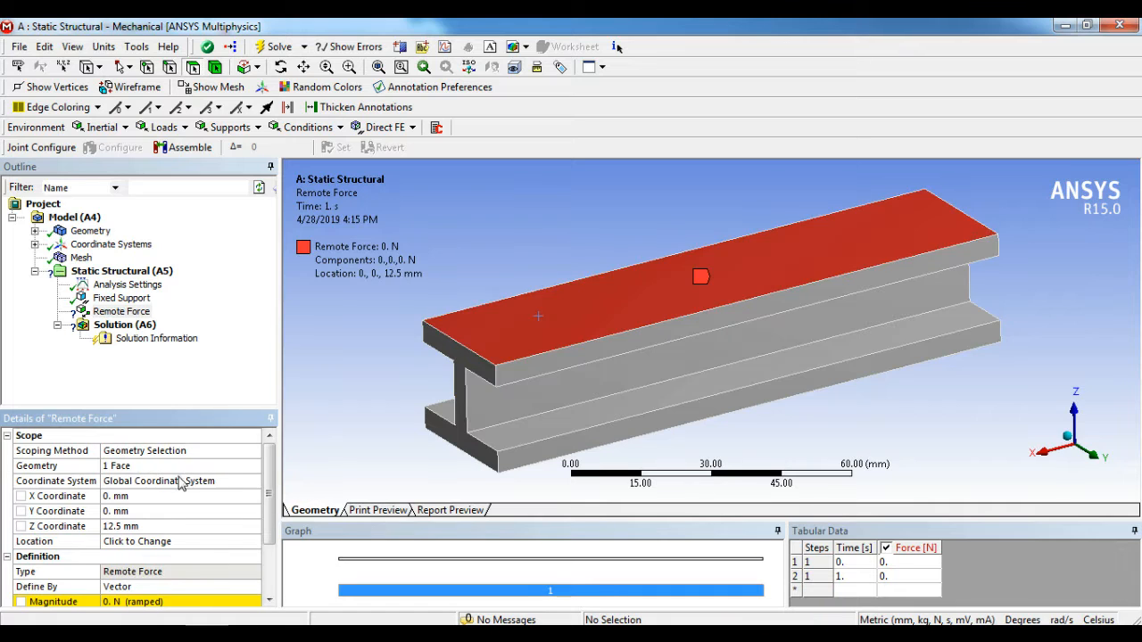
mouse_move(514, 360)
middle_down()
mouse_move(496, 345)
mouse_move(502, 370)
middle_up()
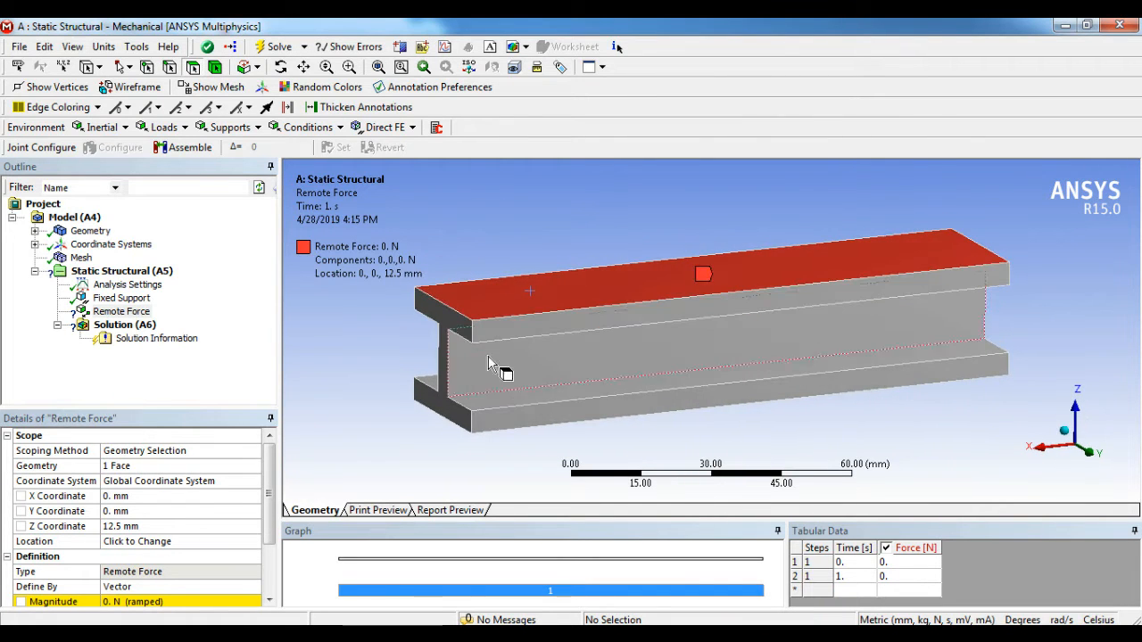
- Set the remote force's X coordinate to -60 mm
click(143, 497)
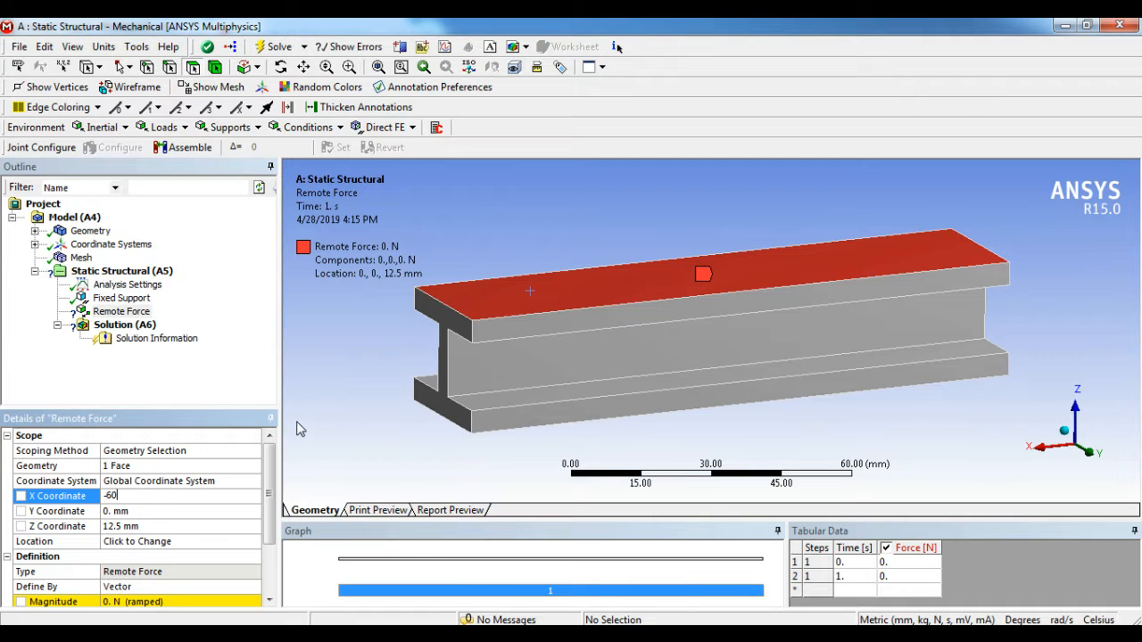
key(Return)
mouse_move(564, 339)
middle_down()
mouse_move(539, 318)
mouse_move(580, 309)
mouse_move(597, 326)
middle_up()
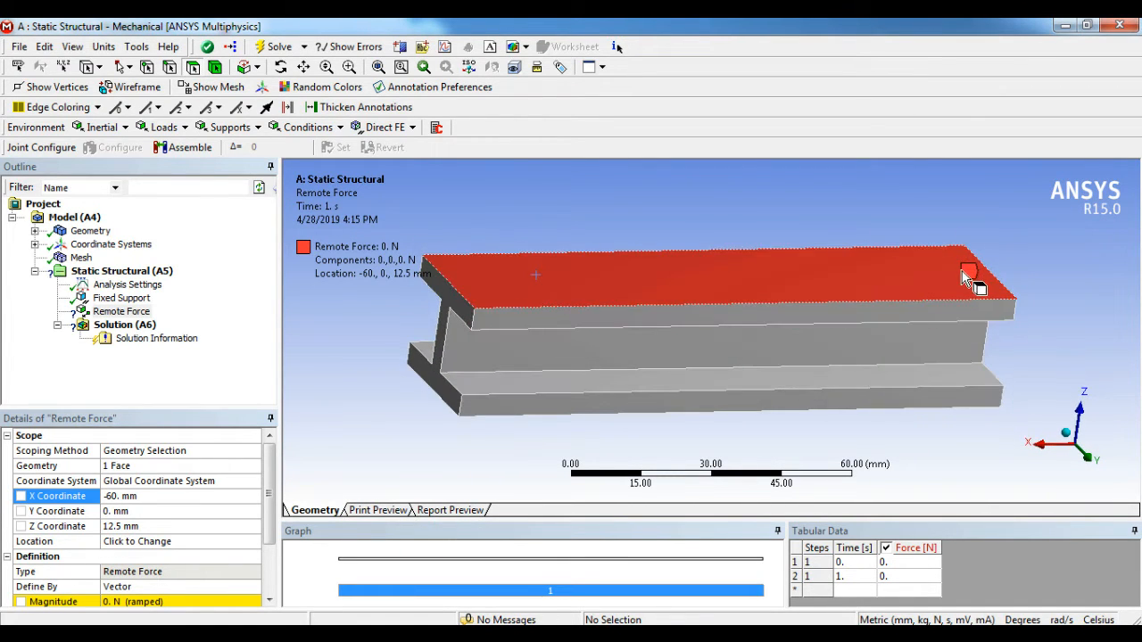
- Set the remote force's X coordinate to -50 mm
click(149, 495)
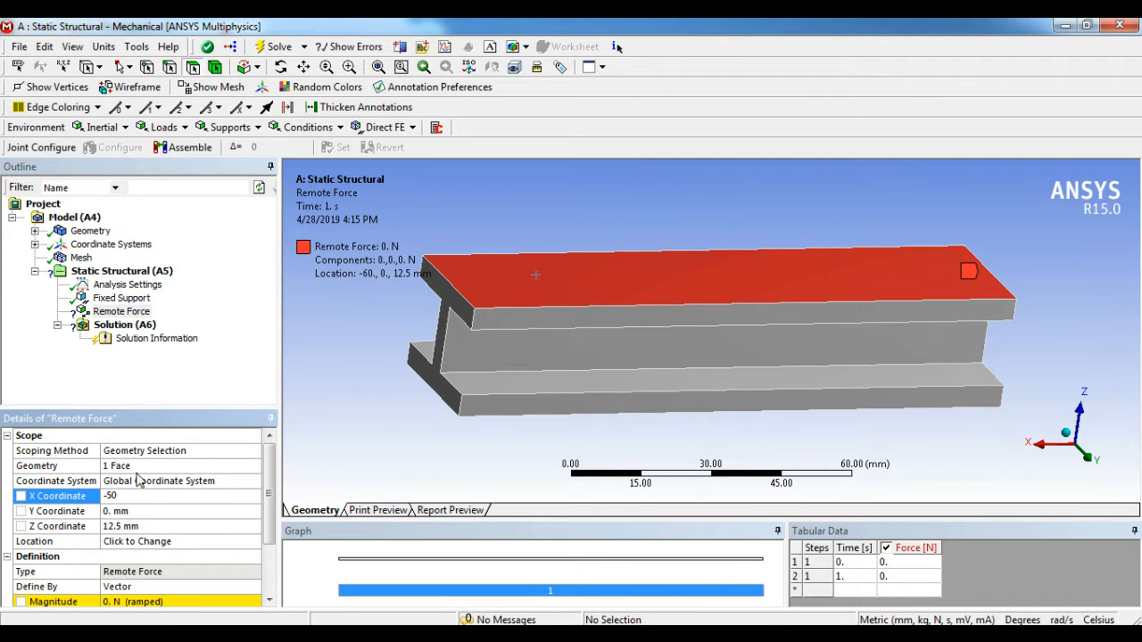
text(-50)
key(Return)
mouse_move(883, 259)
middle_down()
mouse_move(856, 222)
mouse_move(884, 222)
mouse_move(924, 246)
middle_up()
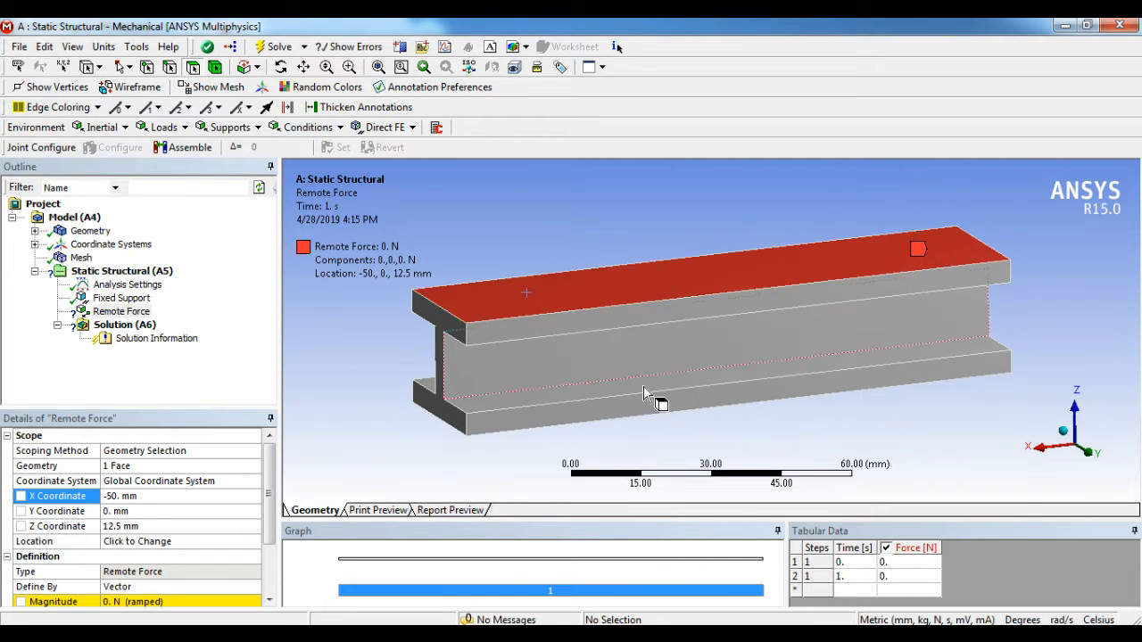
- Define the remote force by components and set its Z component to -2000 N
scroll(261, 536, down, 3)
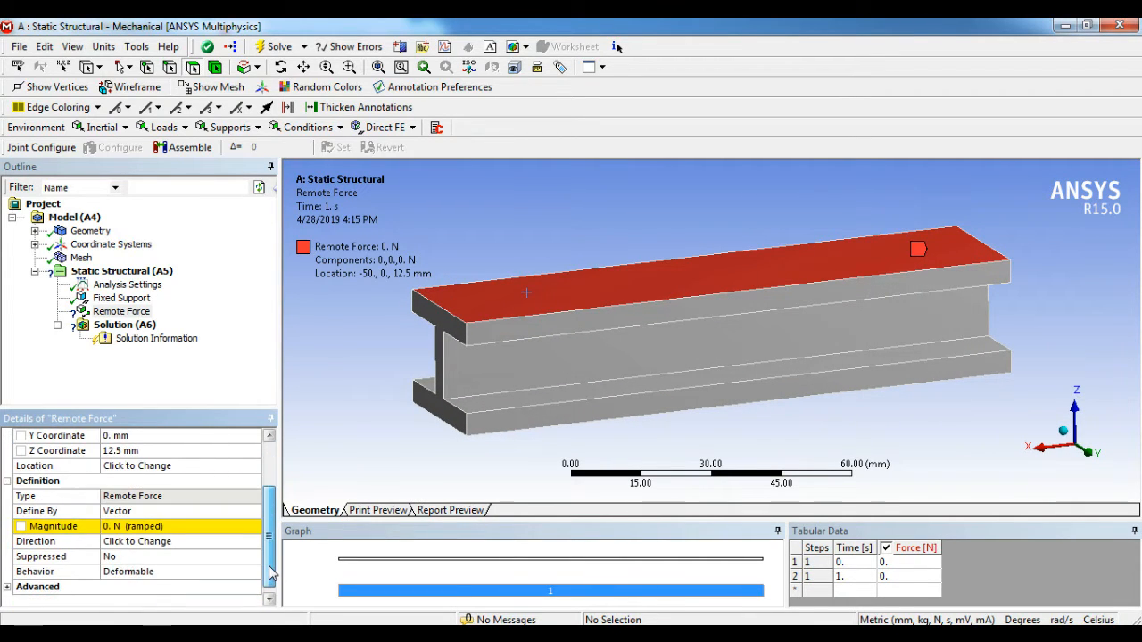
click(237, 514)
click(253, 513)
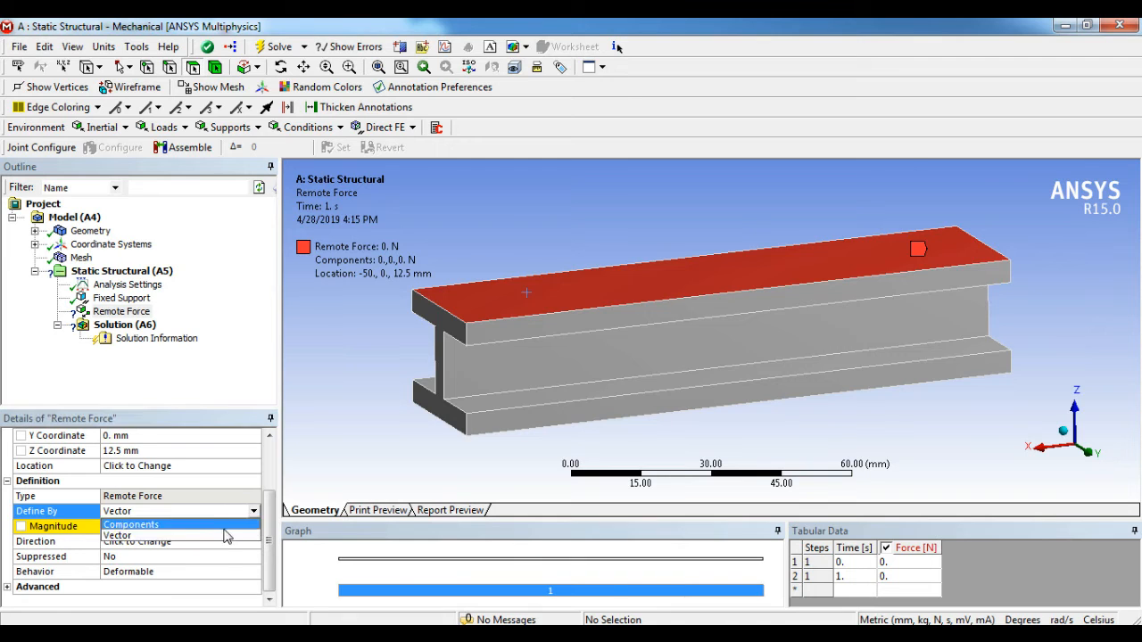
click(192, 535)
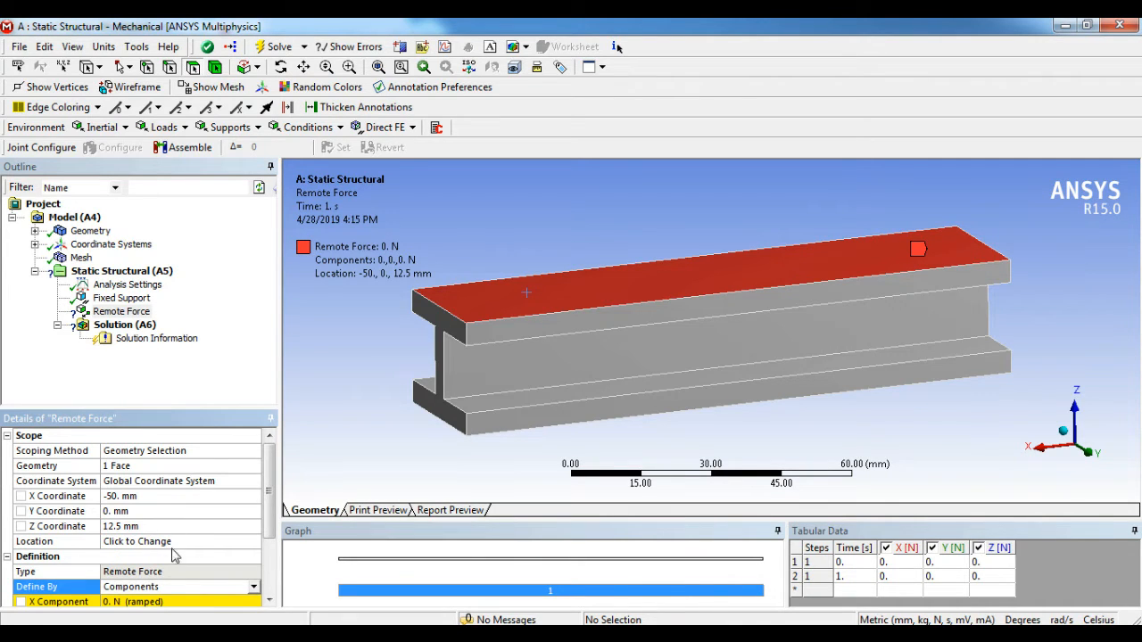
scroll(169, 549, down, 3)
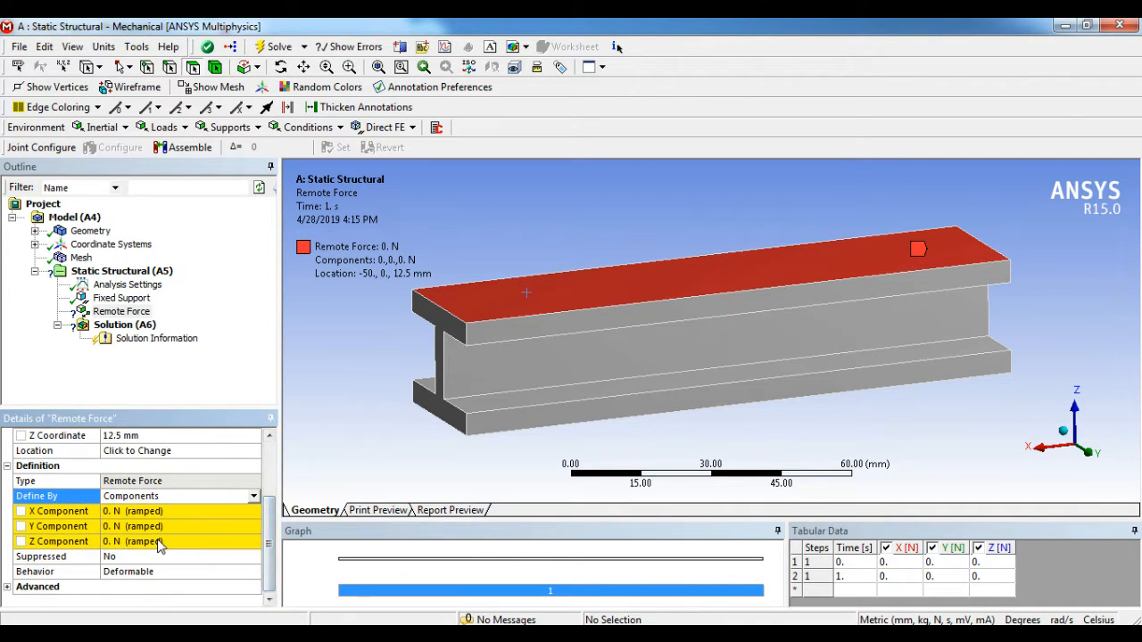
click(152, 542)
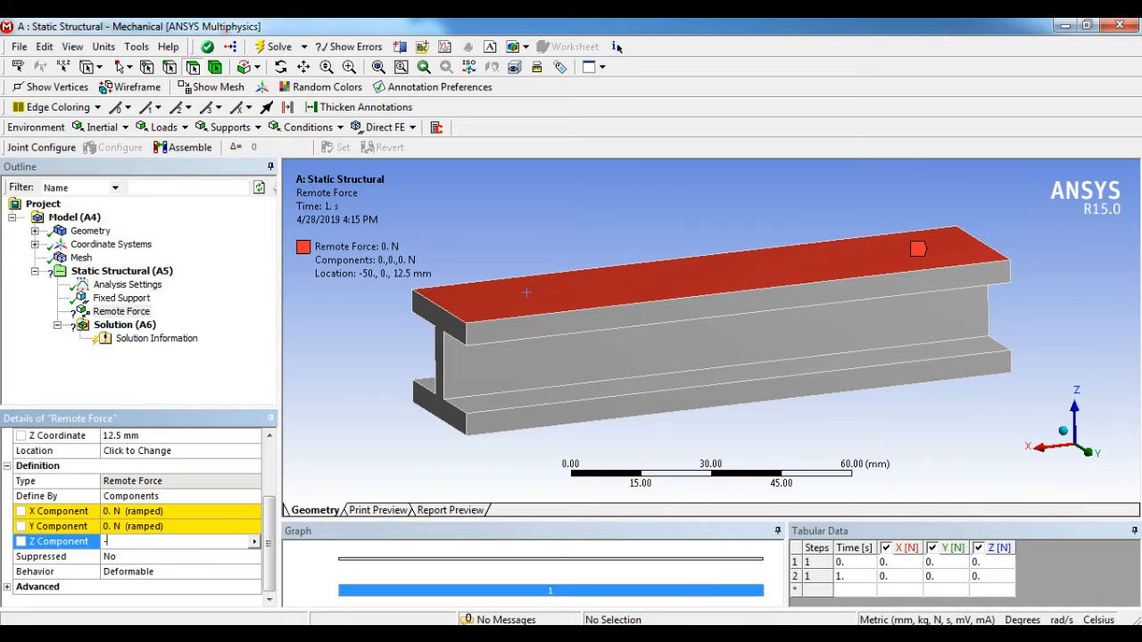
text(-2000)
key(Return)
middle_drag(574, 395, 571, 368)
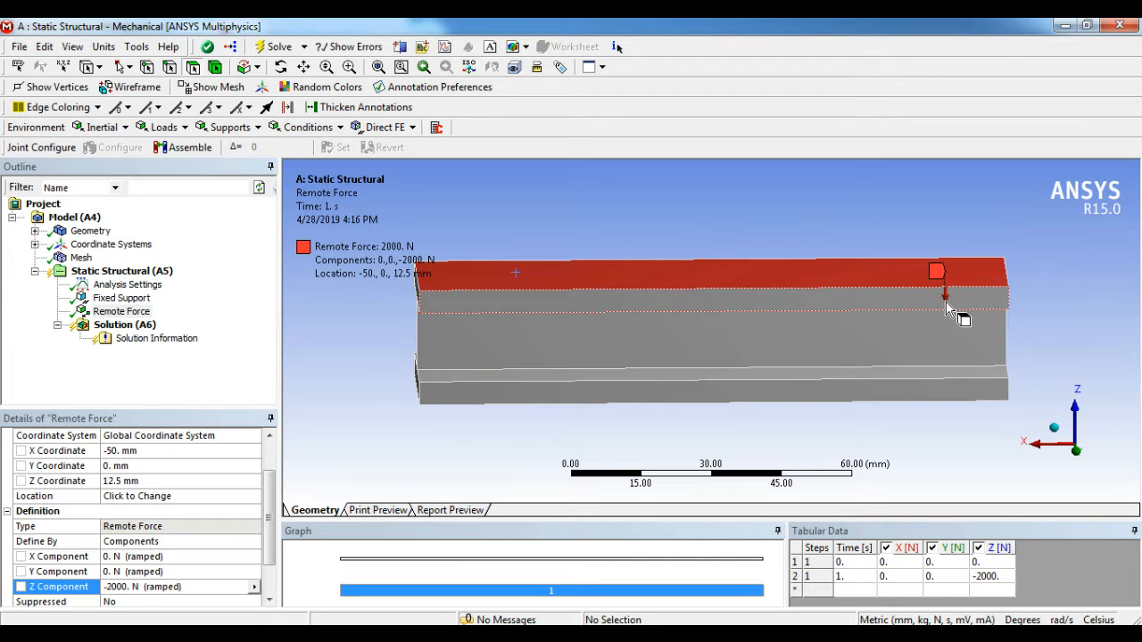
middle_drag(727, 382, 782, 386)
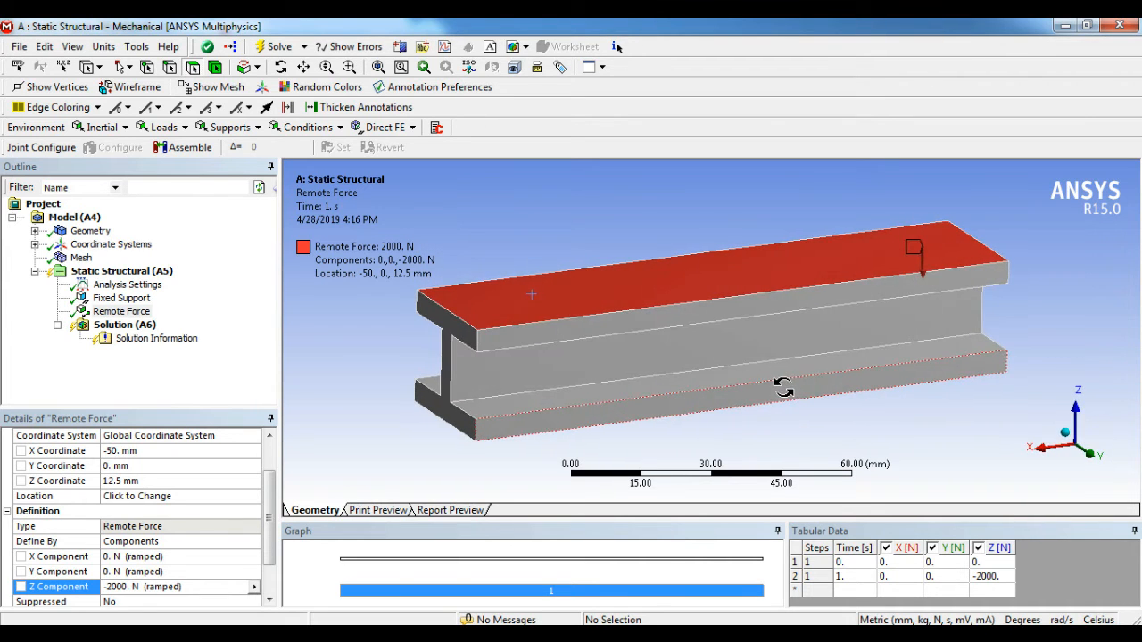
- Add Total Deformation and Directional Deformation results to the solution
click(134, 326)
click(107, 127)
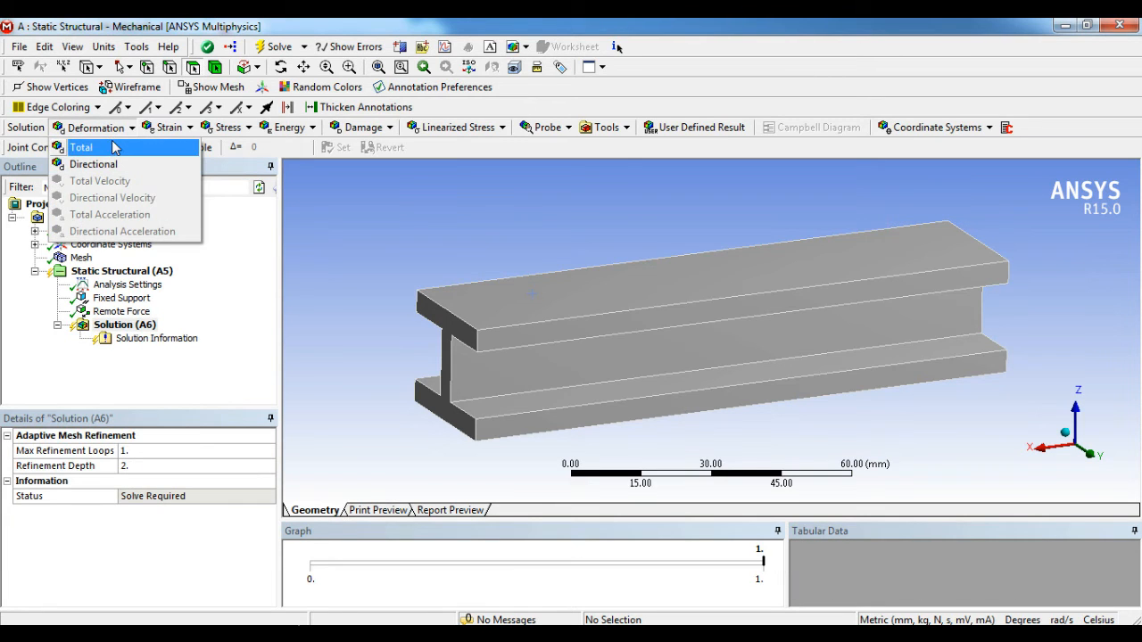
click(105, 145)
click(116, 128)
click(97, 162)
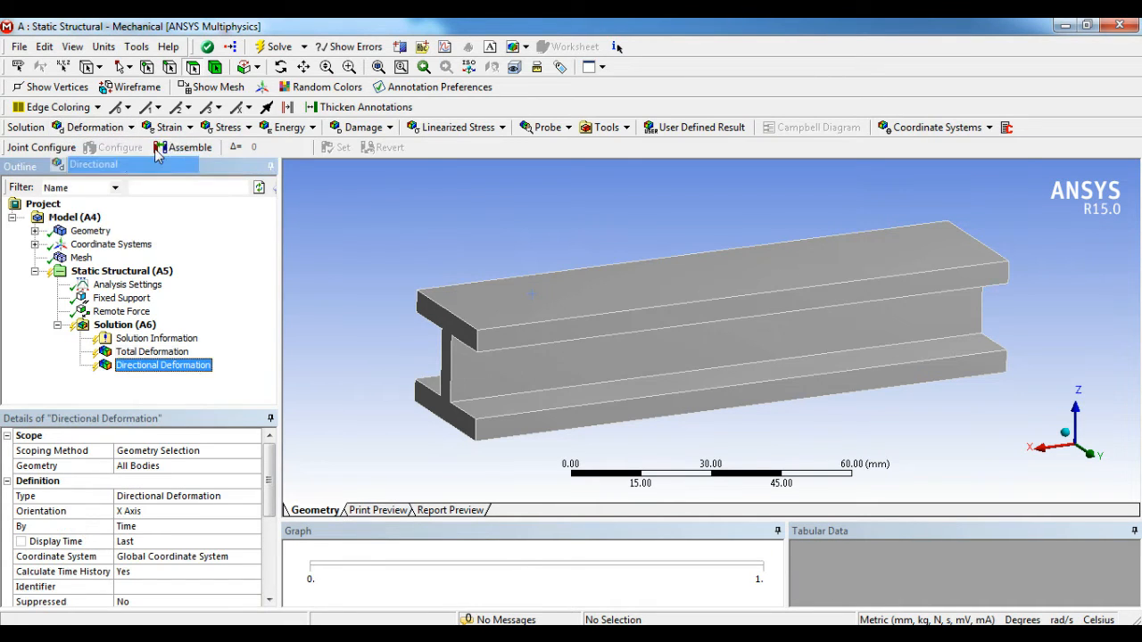
- Add an Equivalent (von-Mises) Stress result and a Stress Tool to the solution
click(234, 130)
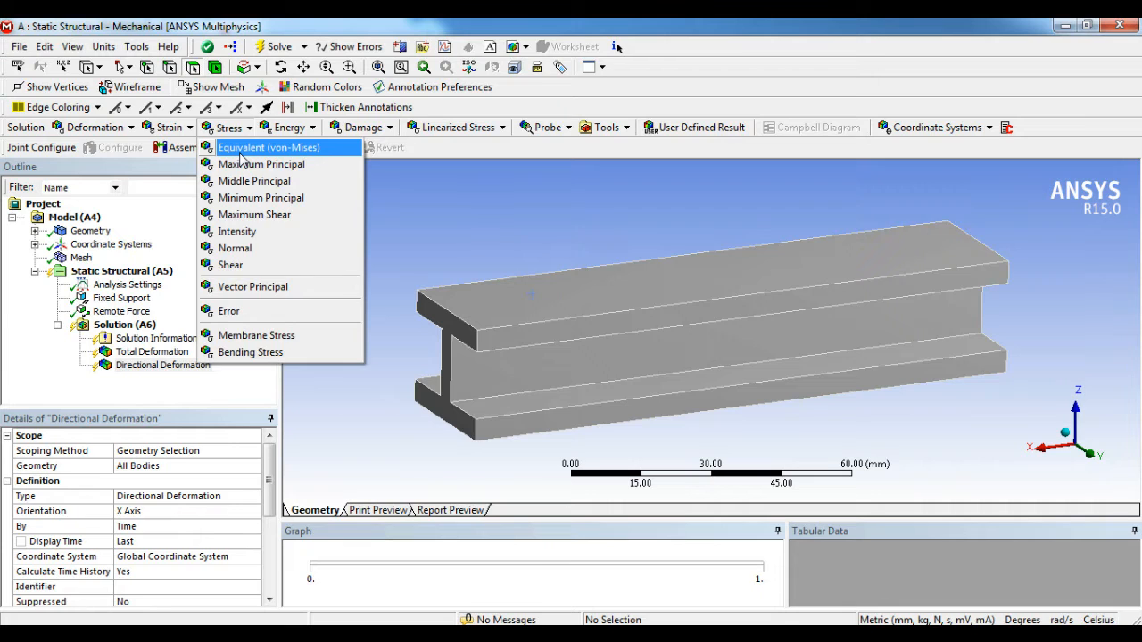
click(259, 148)
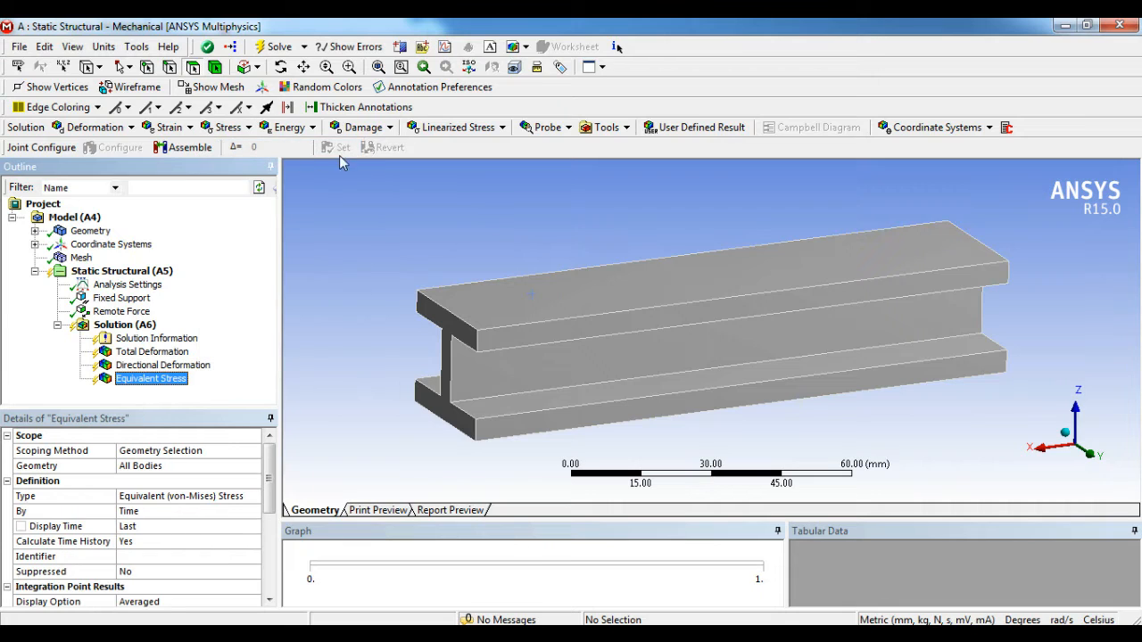
click(603, 127)
click(620, 147)
middle_drag(607, 221, 628, 281)
- Solve the Static Structural analysis with the fixed support and remote force applied
click(126, 272)
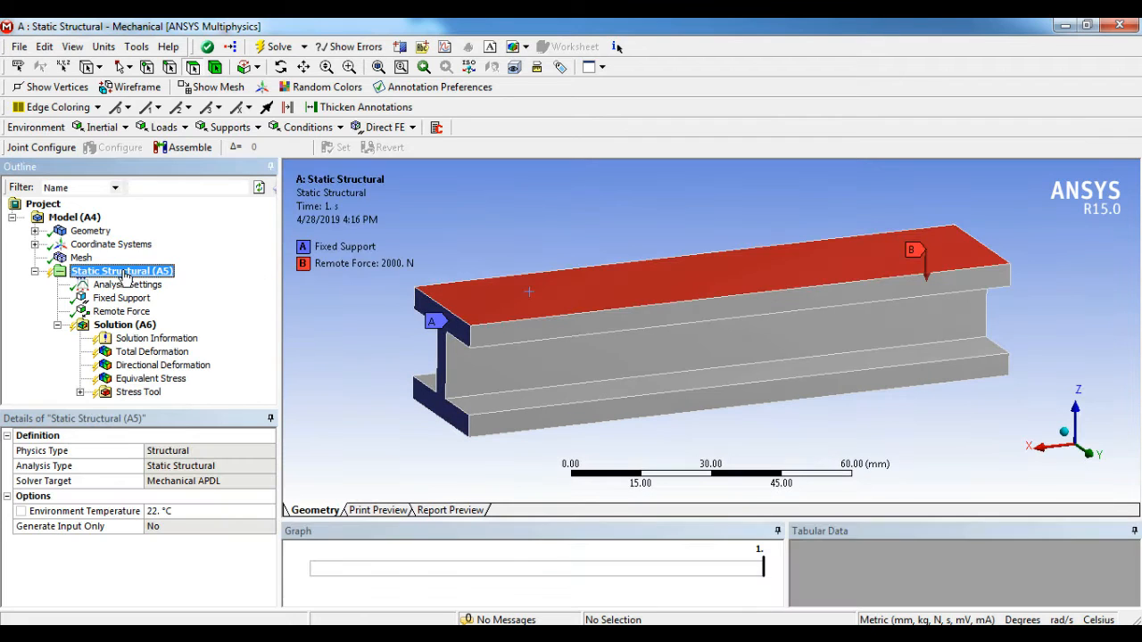
right_click(125, 272)
click(150, 306)
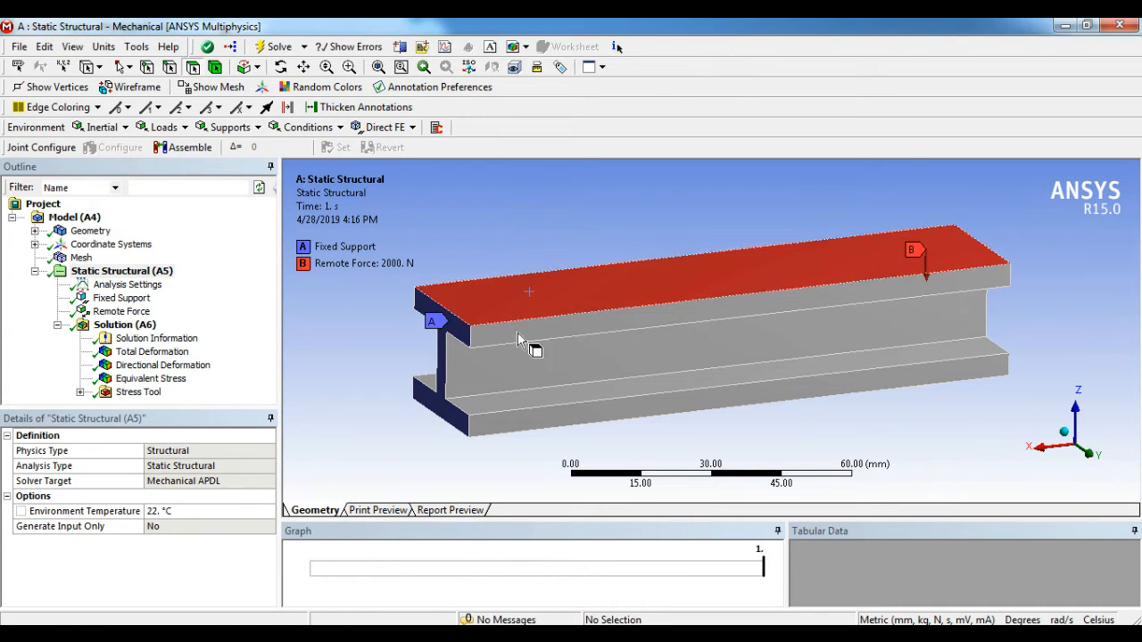
- Display the Total Deformation result and examine the deformation contours along the beam
click(138, 354)
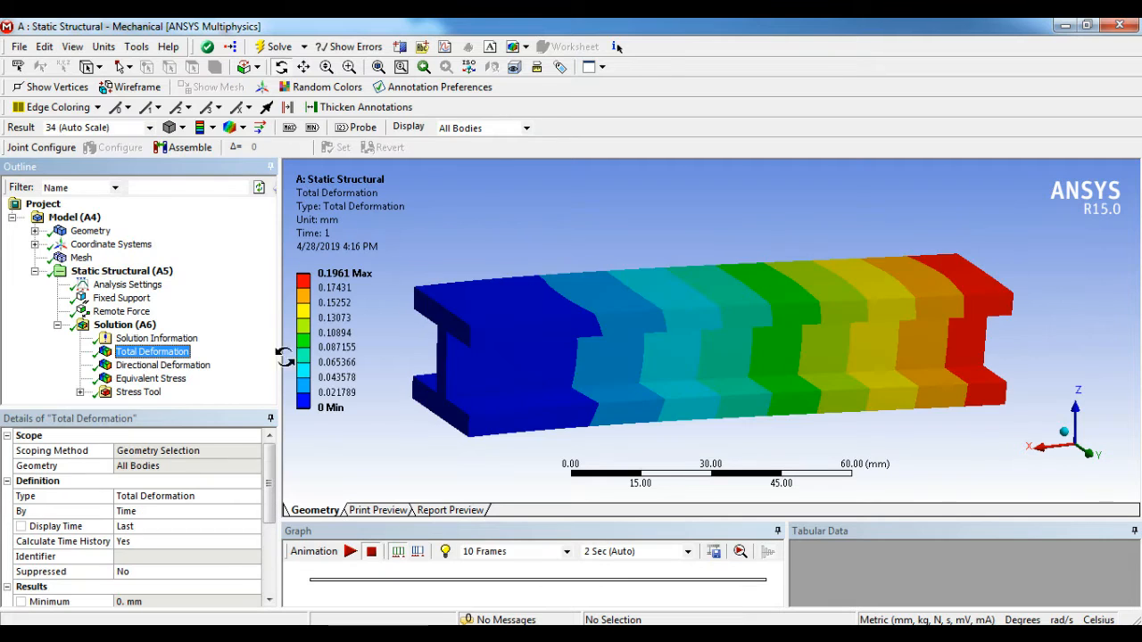
drag(629, 331, 537, 332)
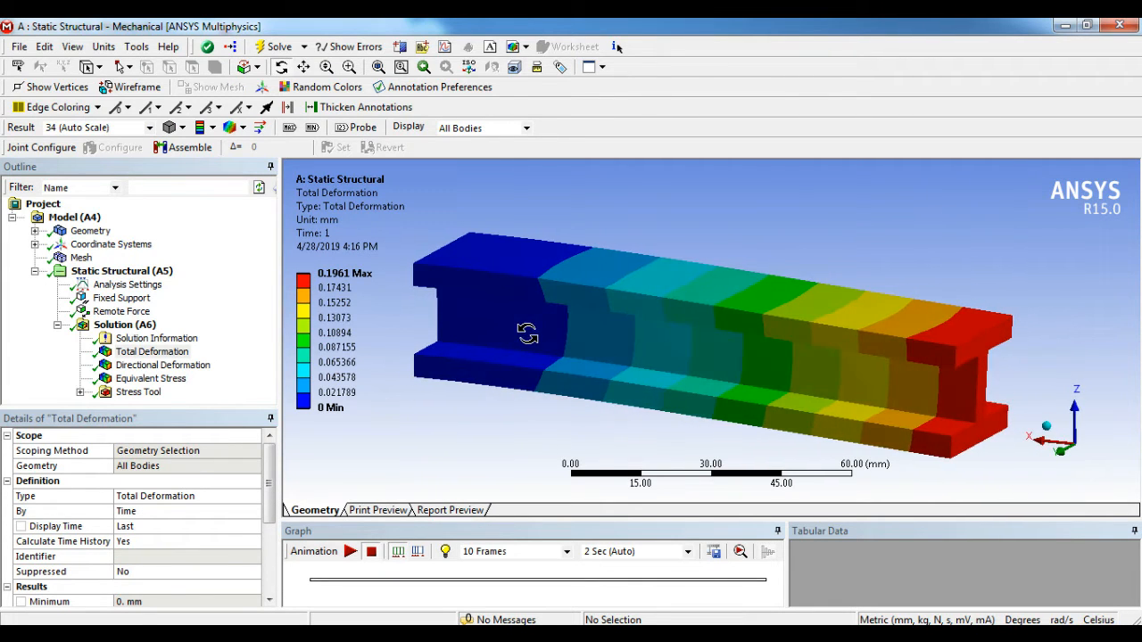
- Set the result animation to 100 frames and animate the Total Deformation of the beam
scroll(540, 328, down, 3)
scroll(574, 339, up, 2)
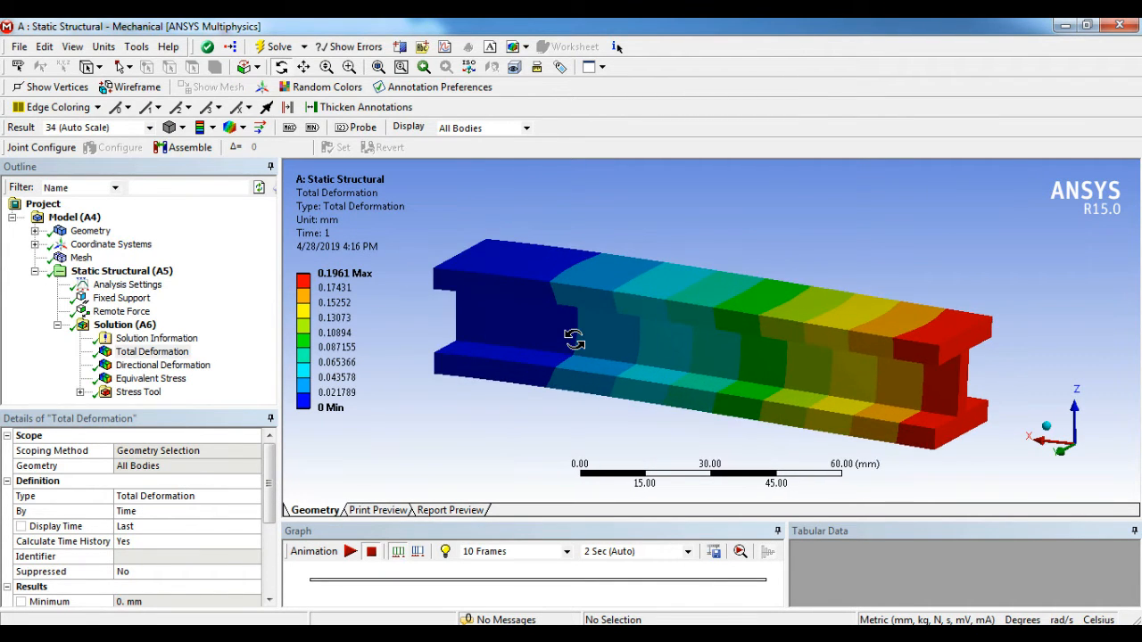
scroll(574, 339, down, 1)
drag(589, 349, 575, 349)
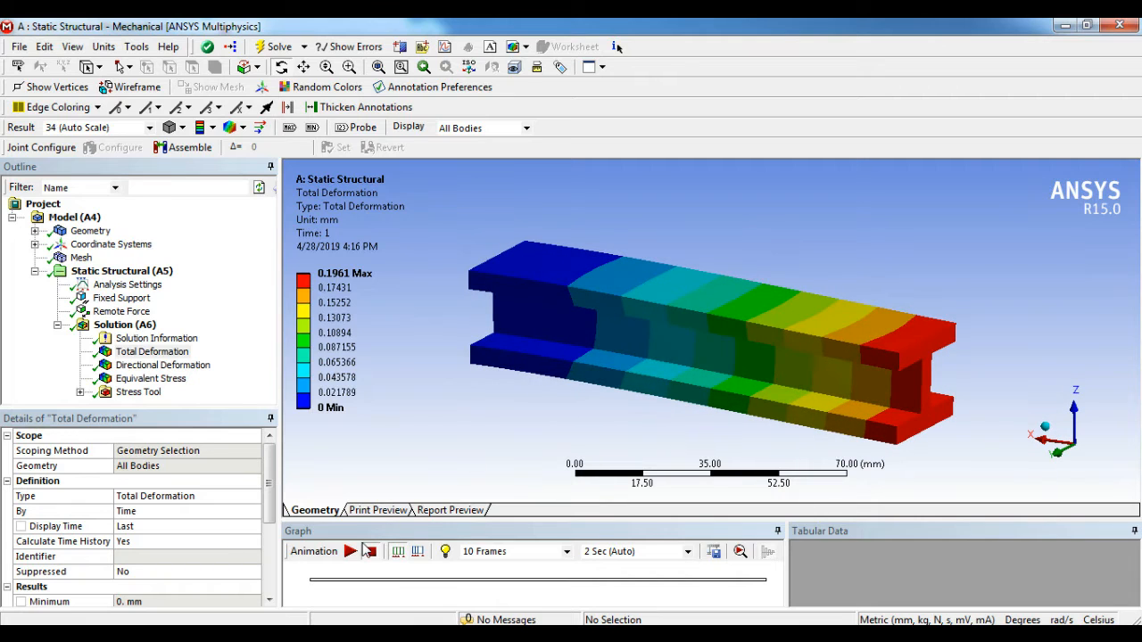
click(561, 553)
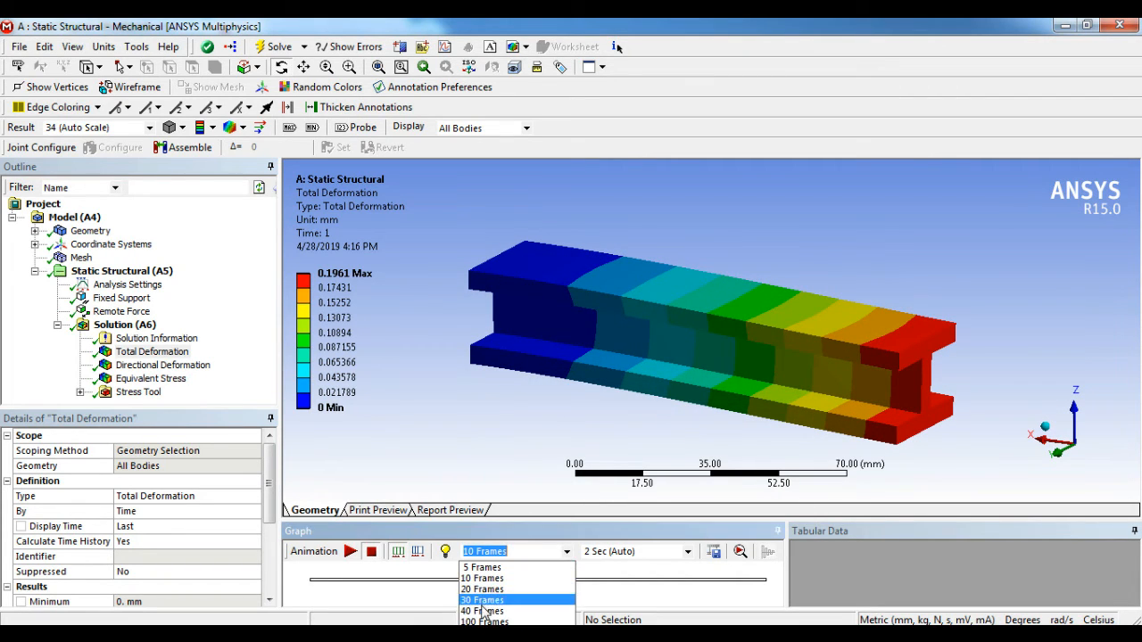
click(486, 618)
click(351, 552)
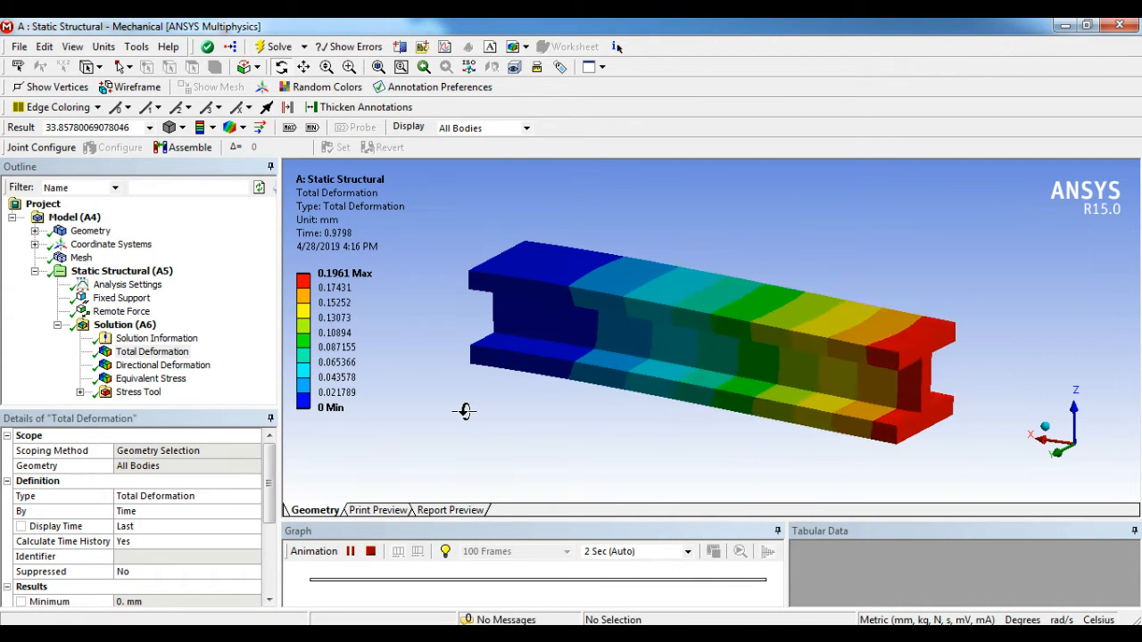
- Play the animations of the Directional Deformation and Equivalent Stress results
click(169, 364)
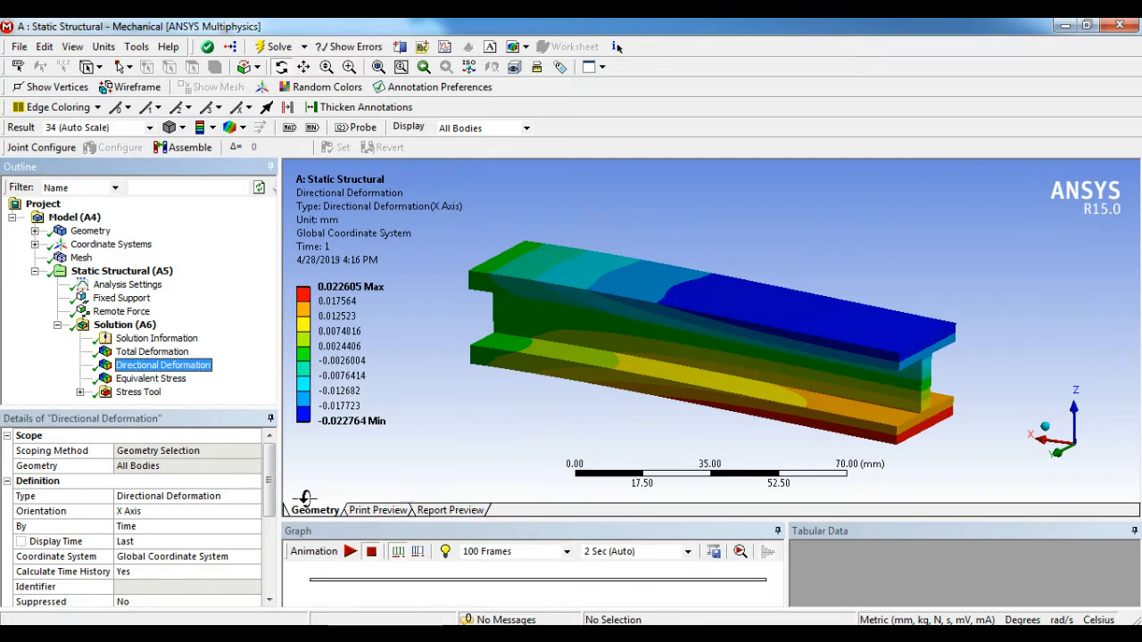
click(350, 552)
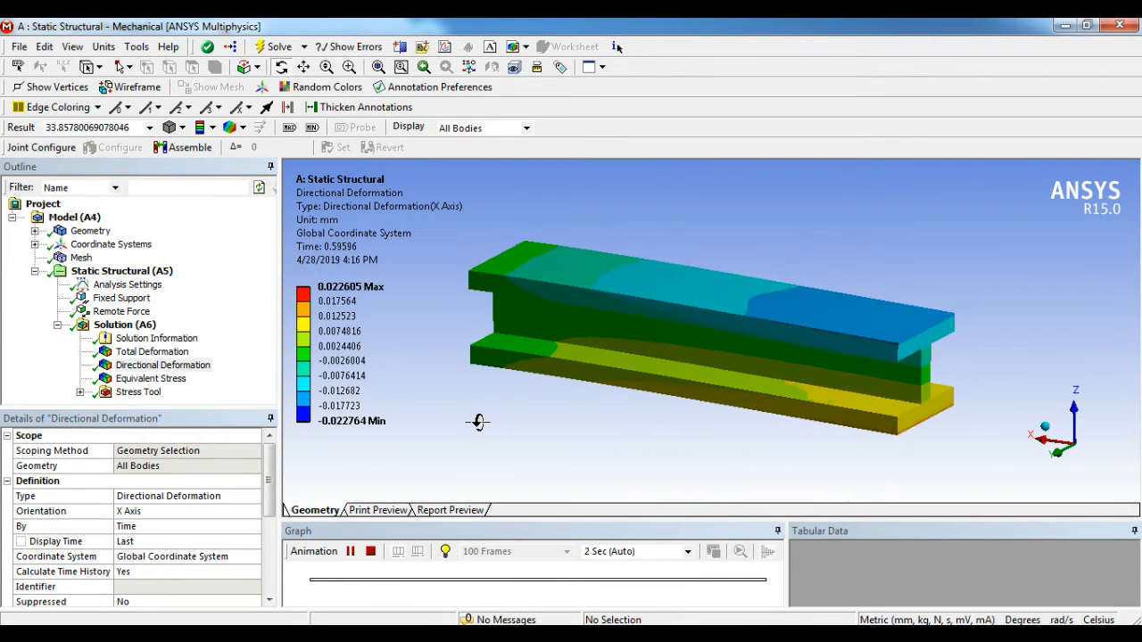
click(160, 379)
click(350, 551)
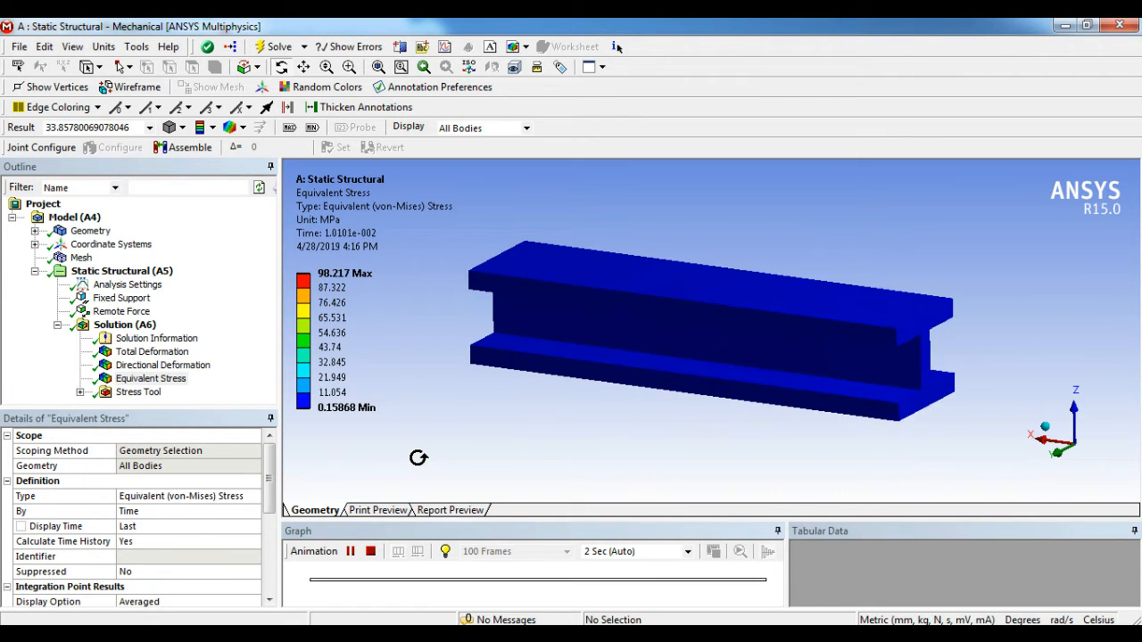
- Display the Safety Factor result under the Stress Tool and examine its minimum value on the beam
click(132, 392)
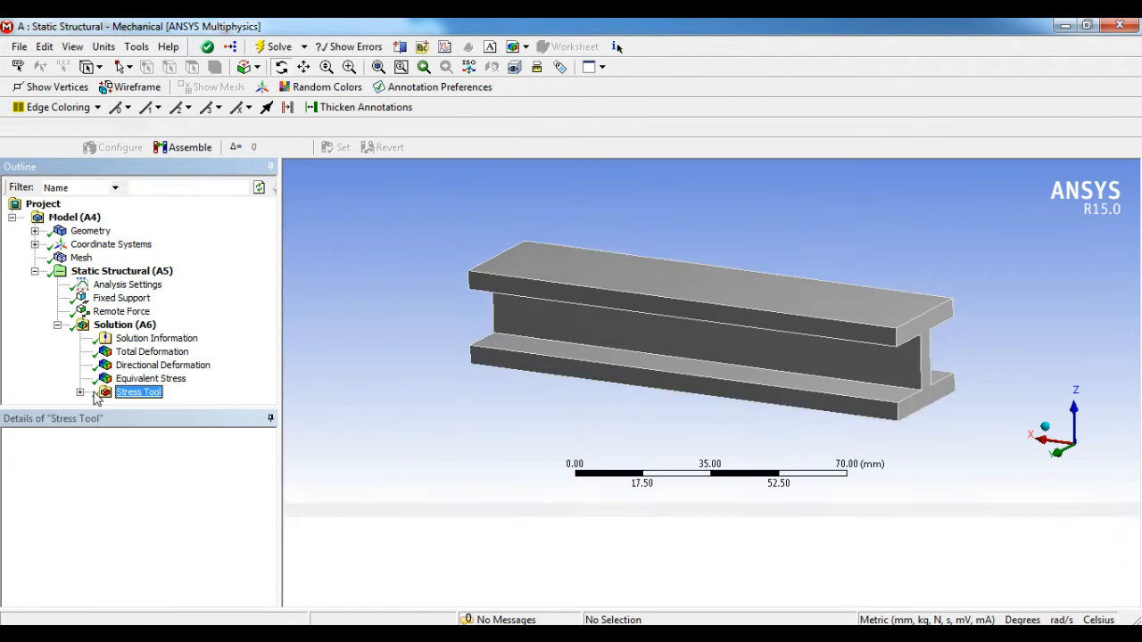
click(80, 392)
click(158, 397)
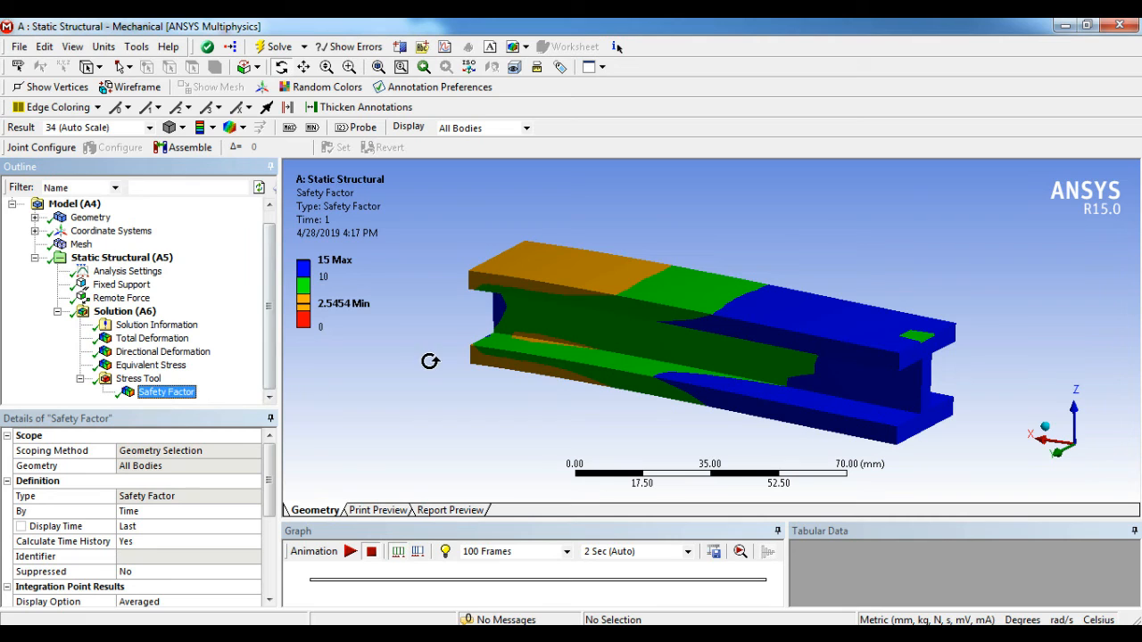
drag(430, 362, 439, 351)
click(351, 309)
text(1)
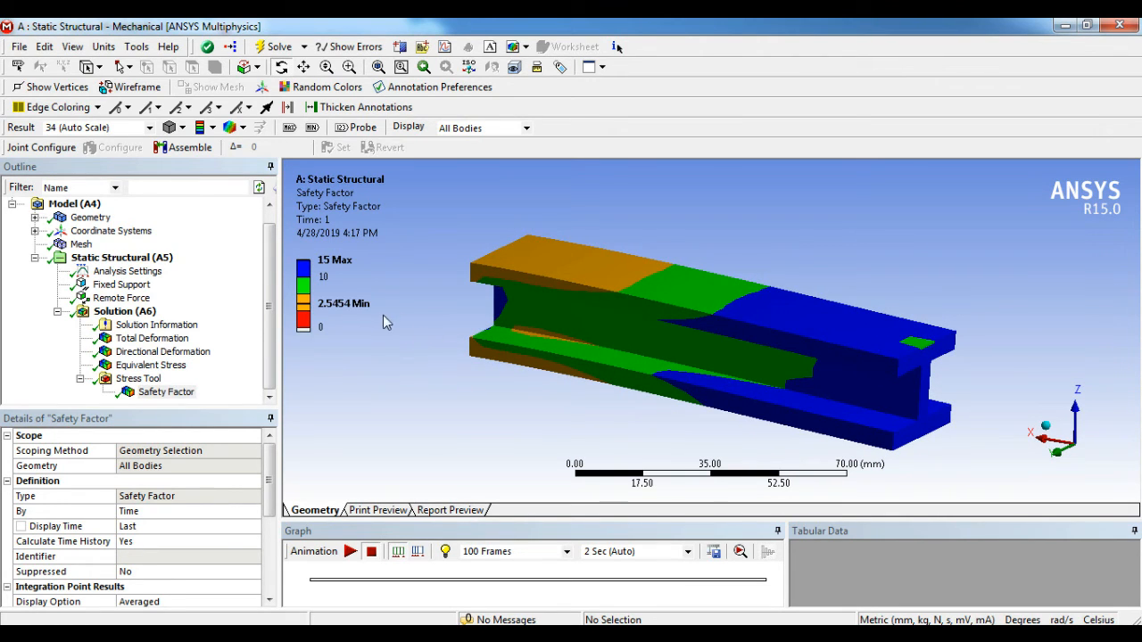
- Set the Z component of the Remote Force to -5000 N
click(121, 298)
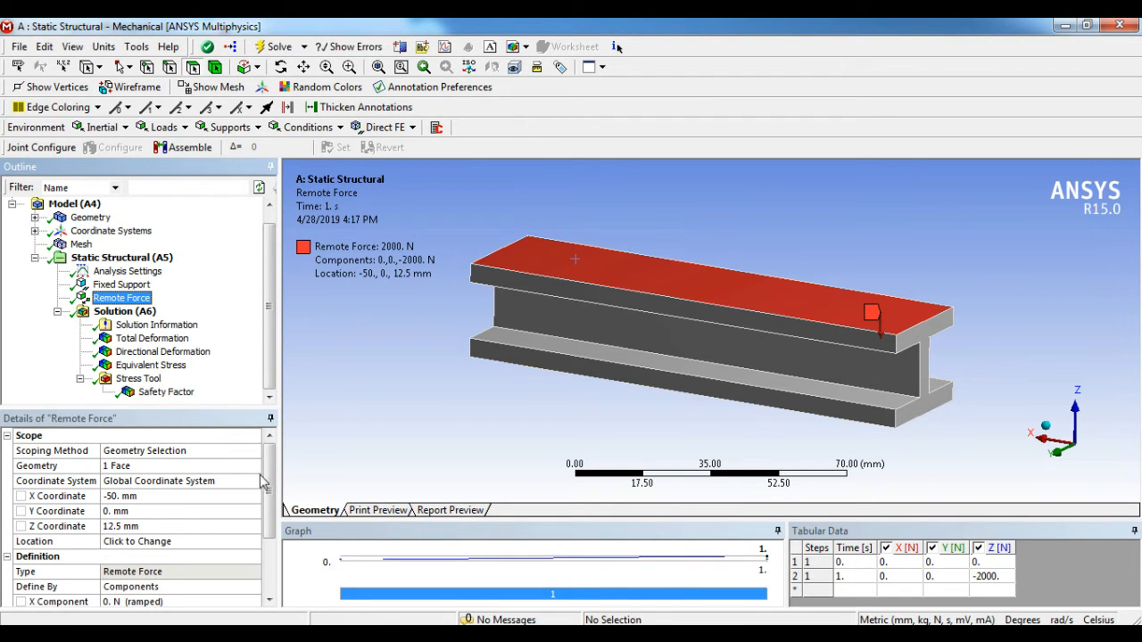
drag(261, 482, 258, 536)
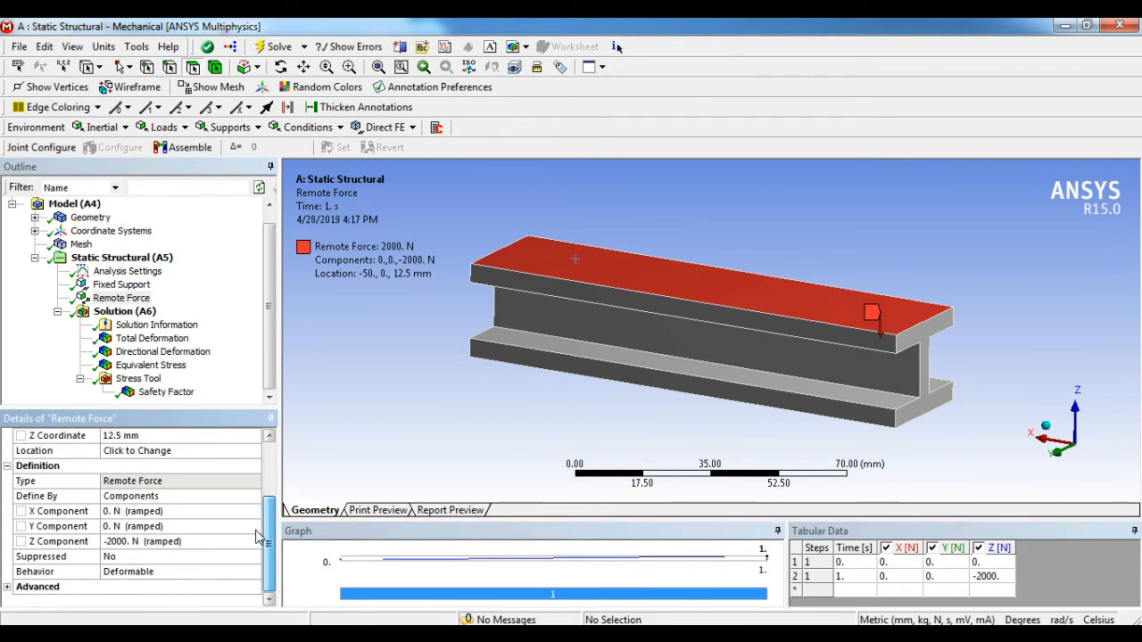
click(129, 542)
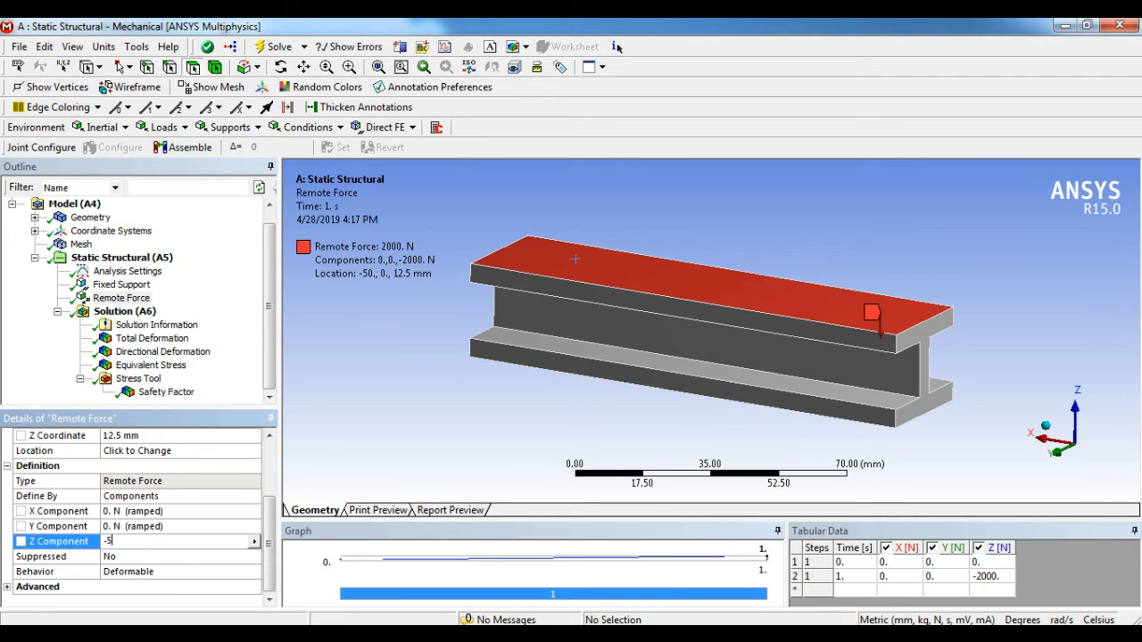
key(Return)
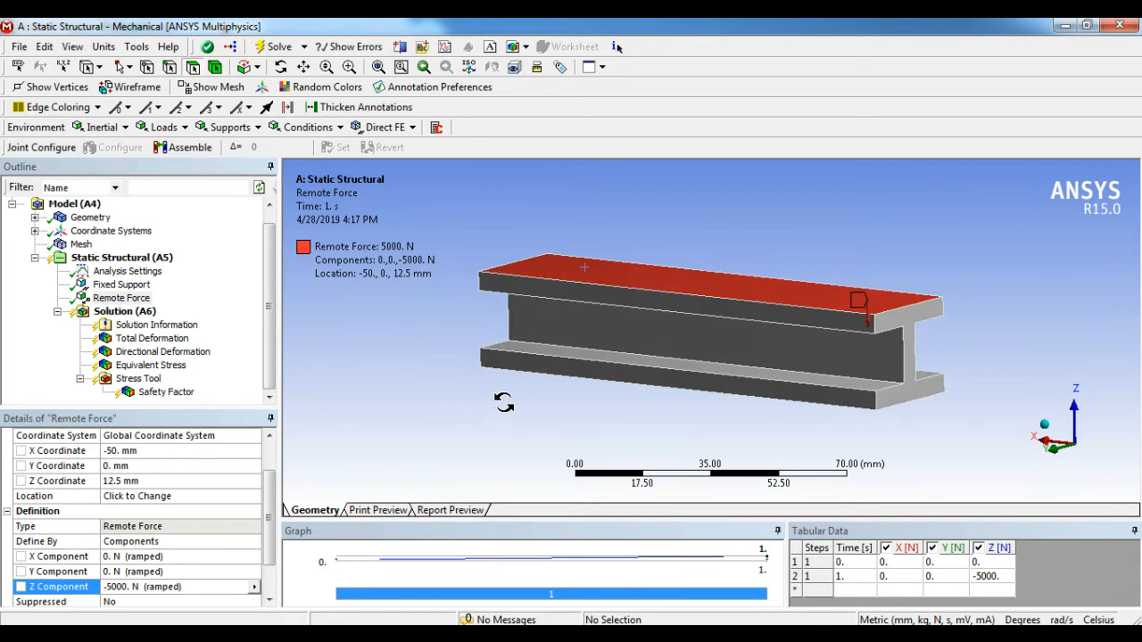
- Solve the Static Structural analysis again with the 5000 N remote force
click(120, 257)
right_click(120, 257)
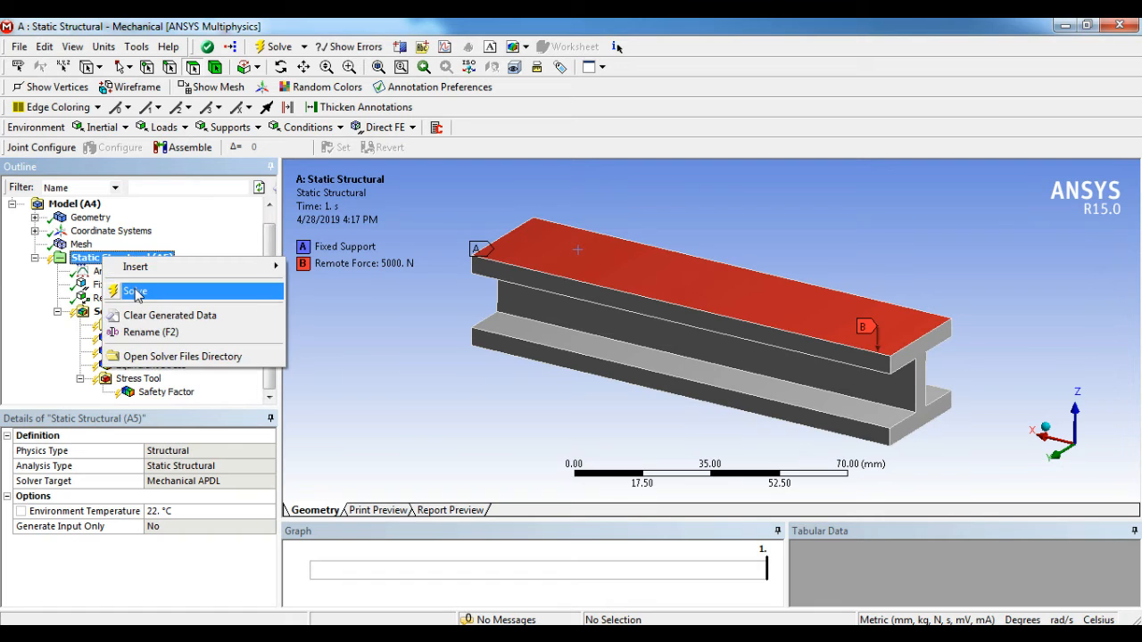
click(148, 288)
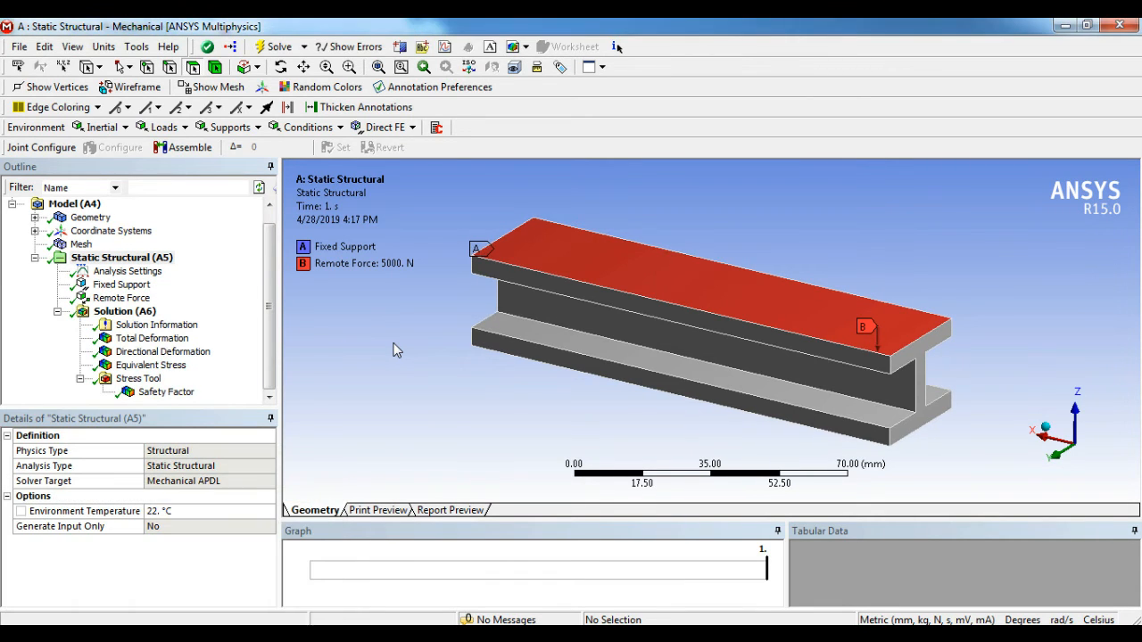
- Display the Safety Factor result for the 5000 N load and check its minimum value
middle_drag(397, 350, 454, 326)
click(183, 393)
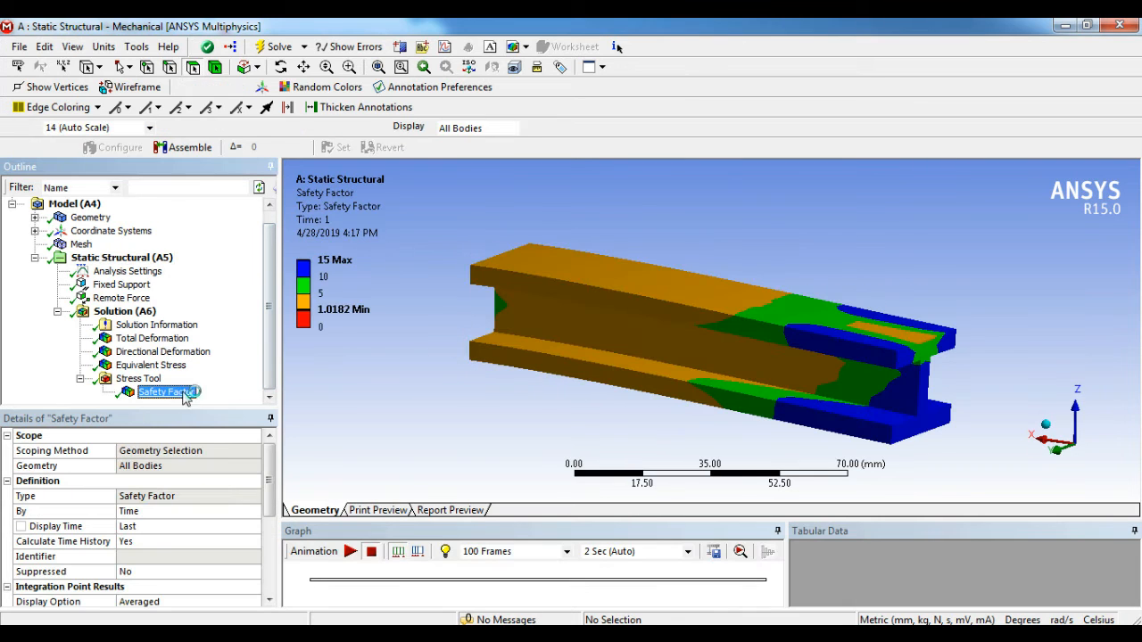
double_click(339, 311)
click(433, 374)
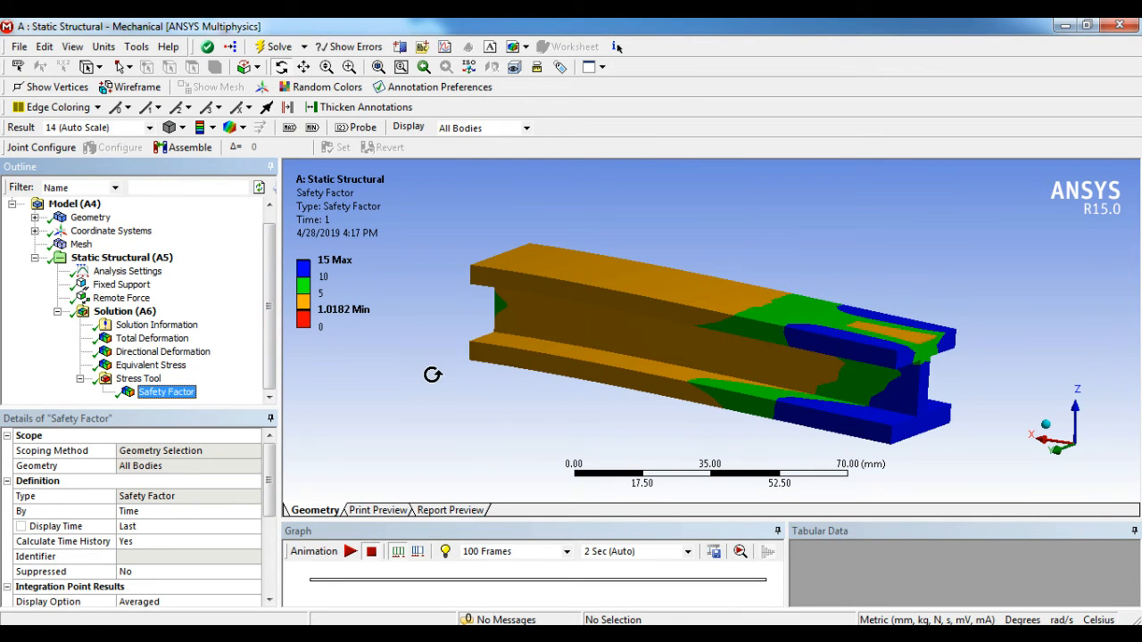
- Review the Total Deformation and Directional Deformation results for the 5000 N load
click(152, 338)
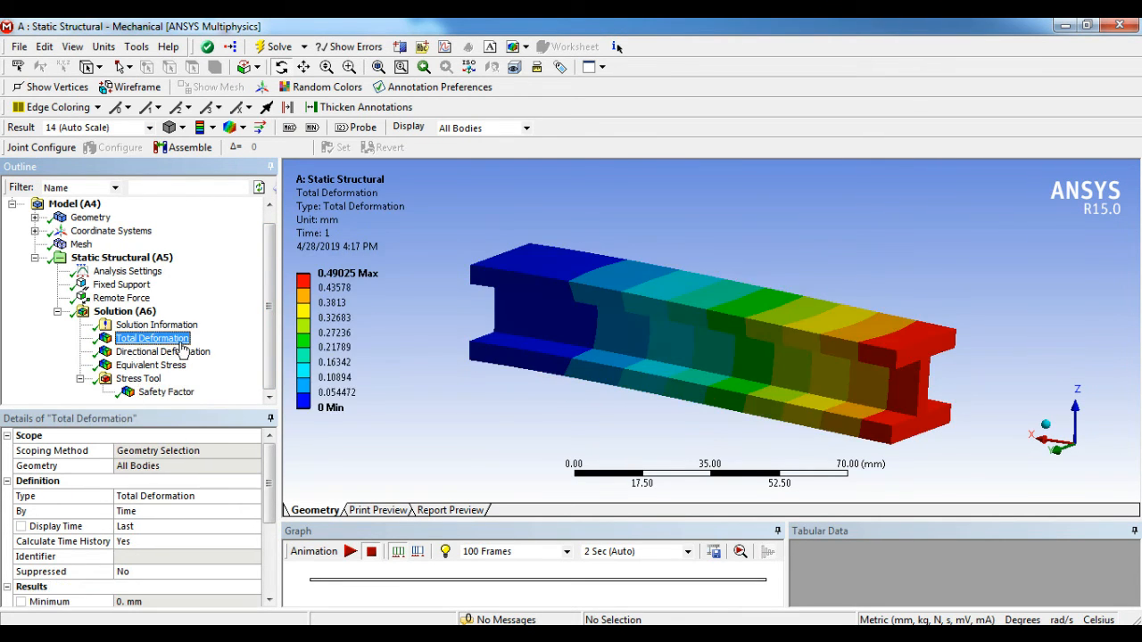
middle_drag(463, 361, 466, 358)
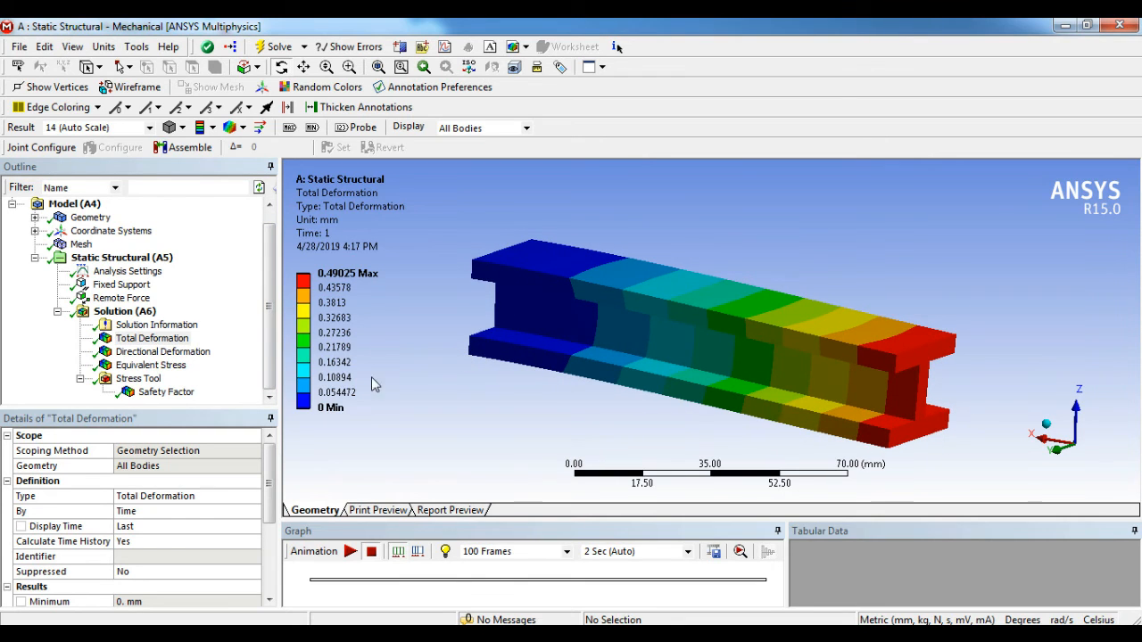
click(134, 353)
- Display the Equivalent Stress result for the 5000 N load, play its animation and stop it
click(141, 366)
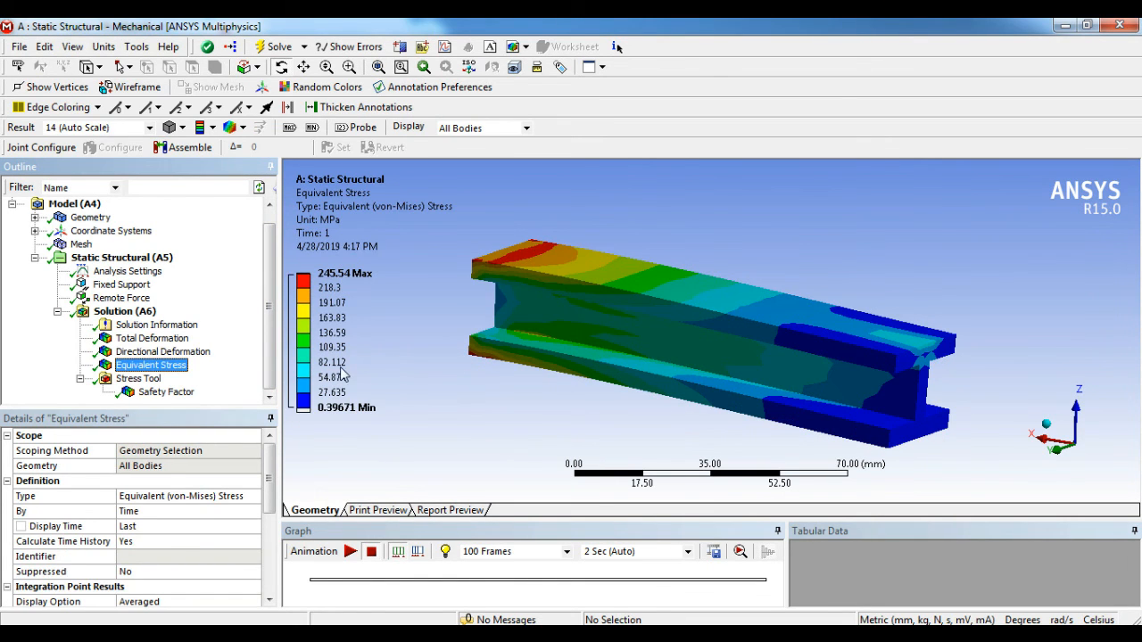
click(347, 551)
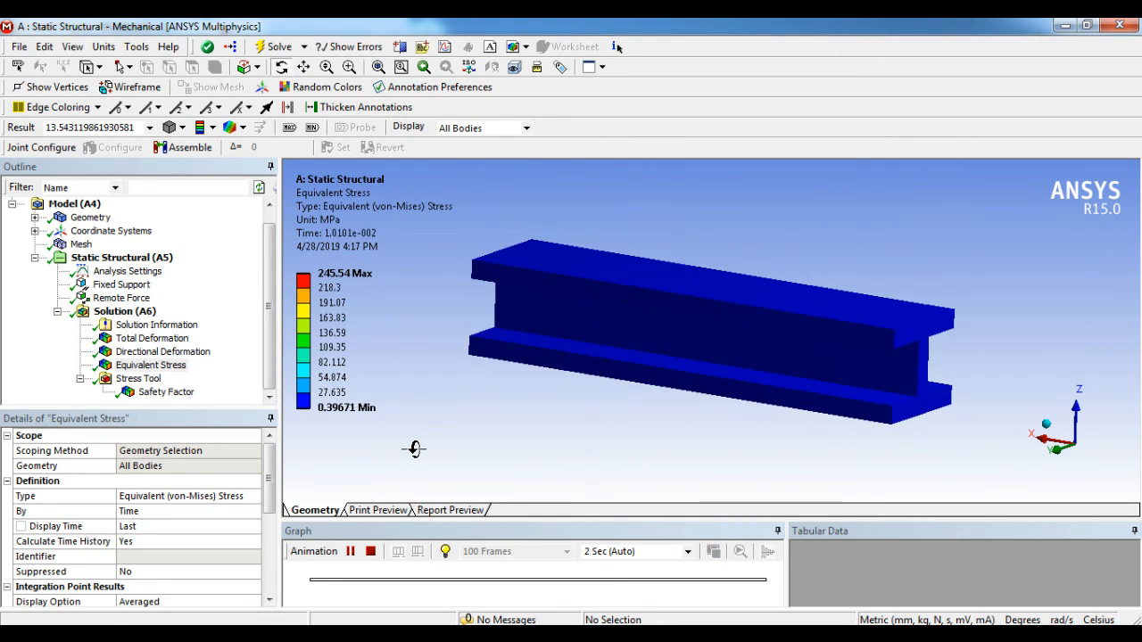
click(370, 551)
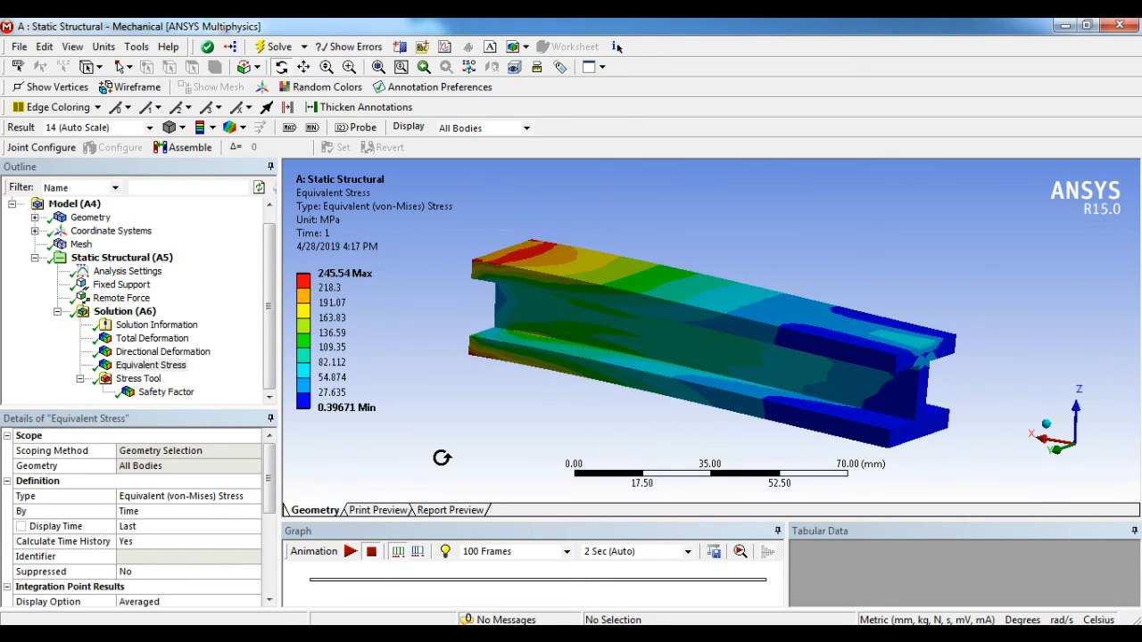